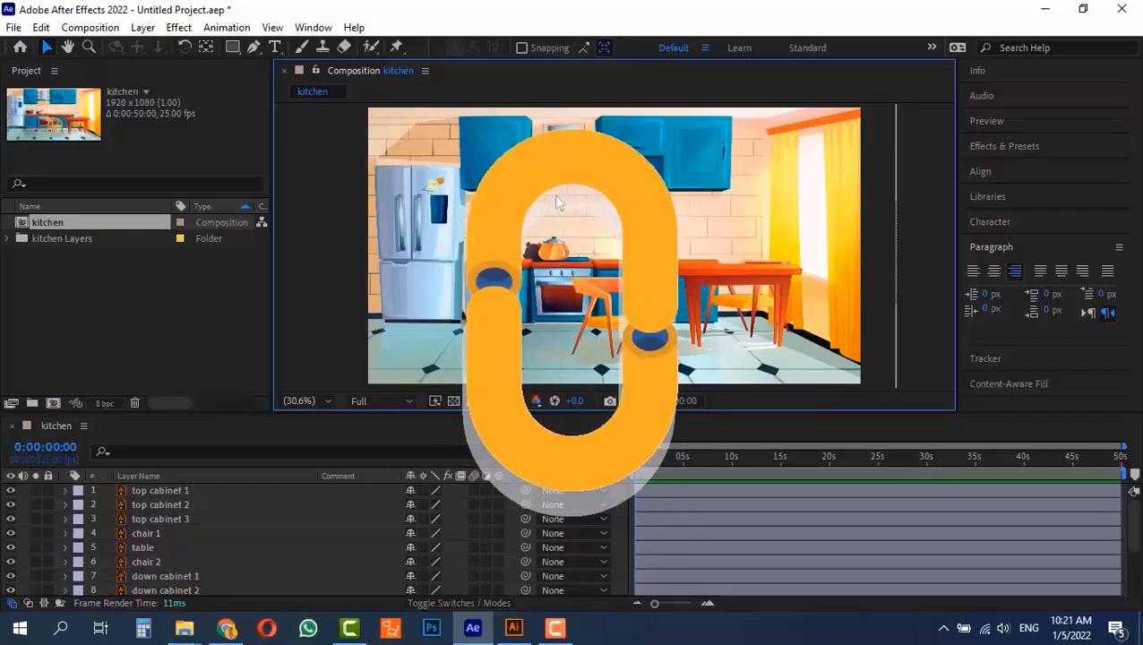
Move the start of the top cabinet 1 layer to 0:00:02:00
key(1)
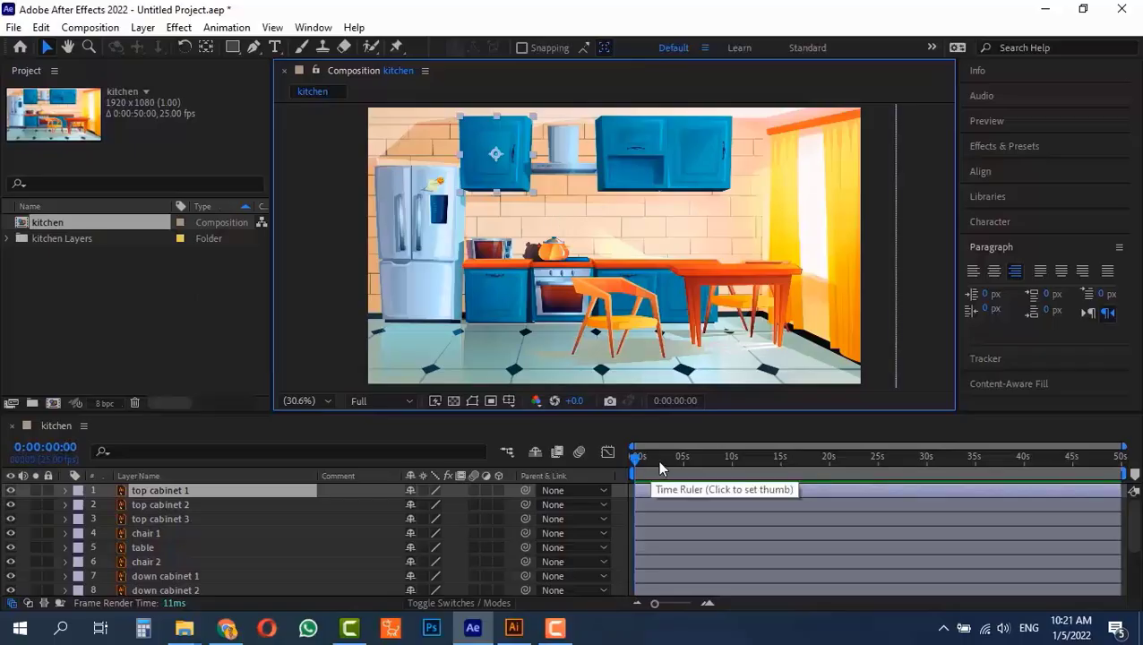
key(alt+shift+j)
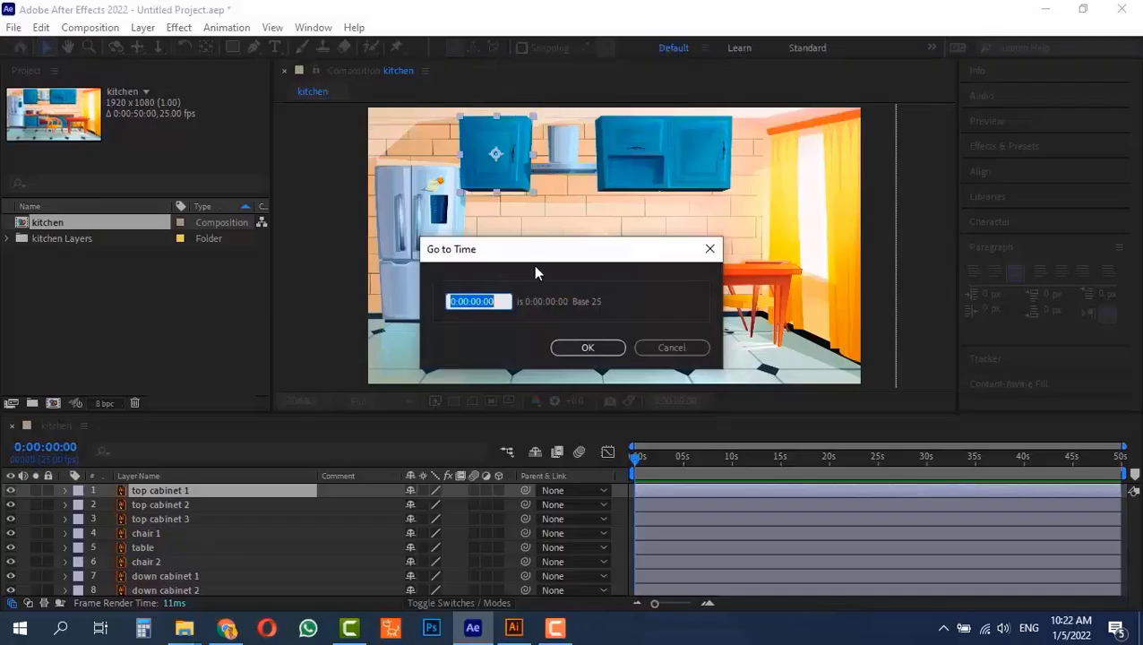
text(+200)
key(Return)
key(bracketleft)
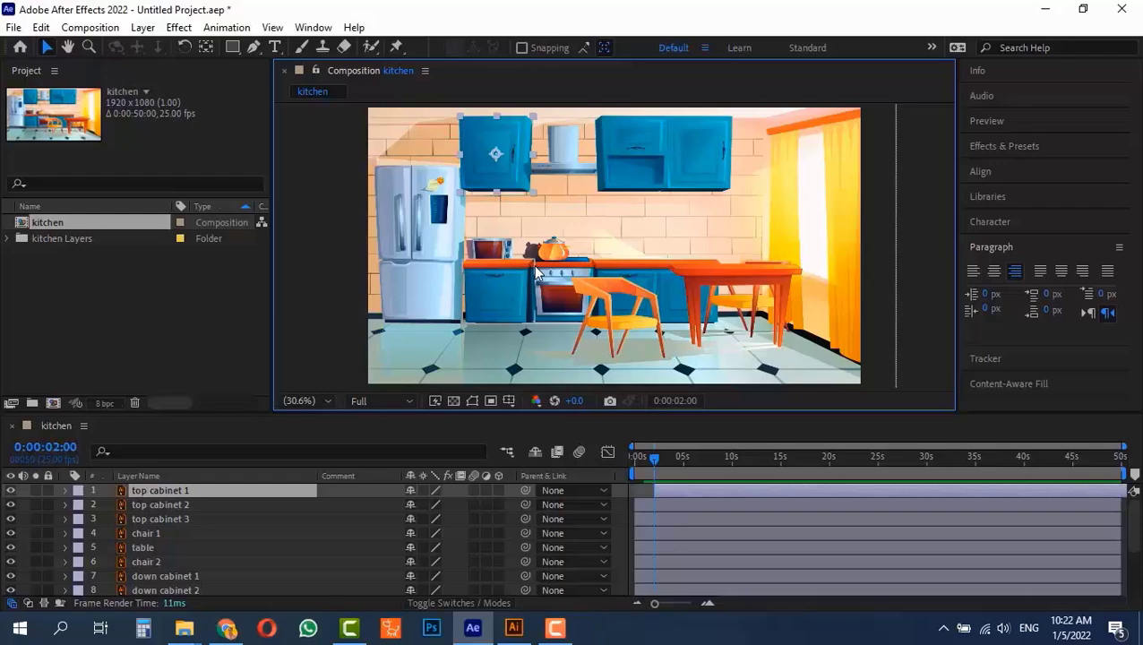
Move the start of the top cabinet 2 layer to 0:00:04:00
key(alt+shift+j)
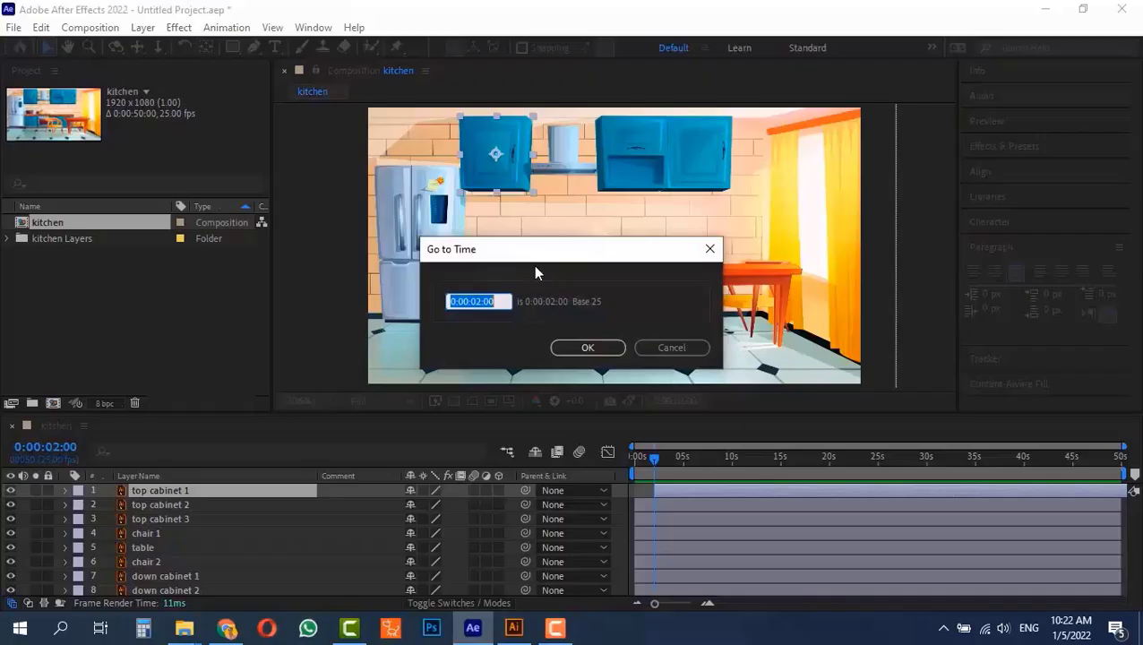
text(400)
key(Return)
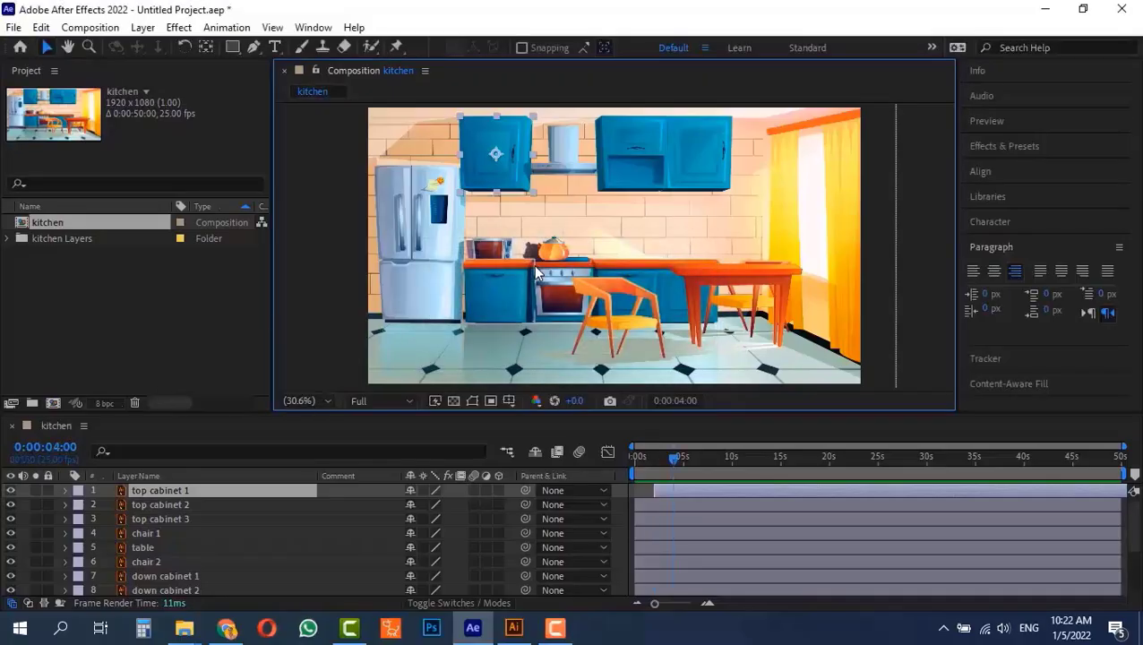
key(ctrl+Down)
key(ctrl+Down)
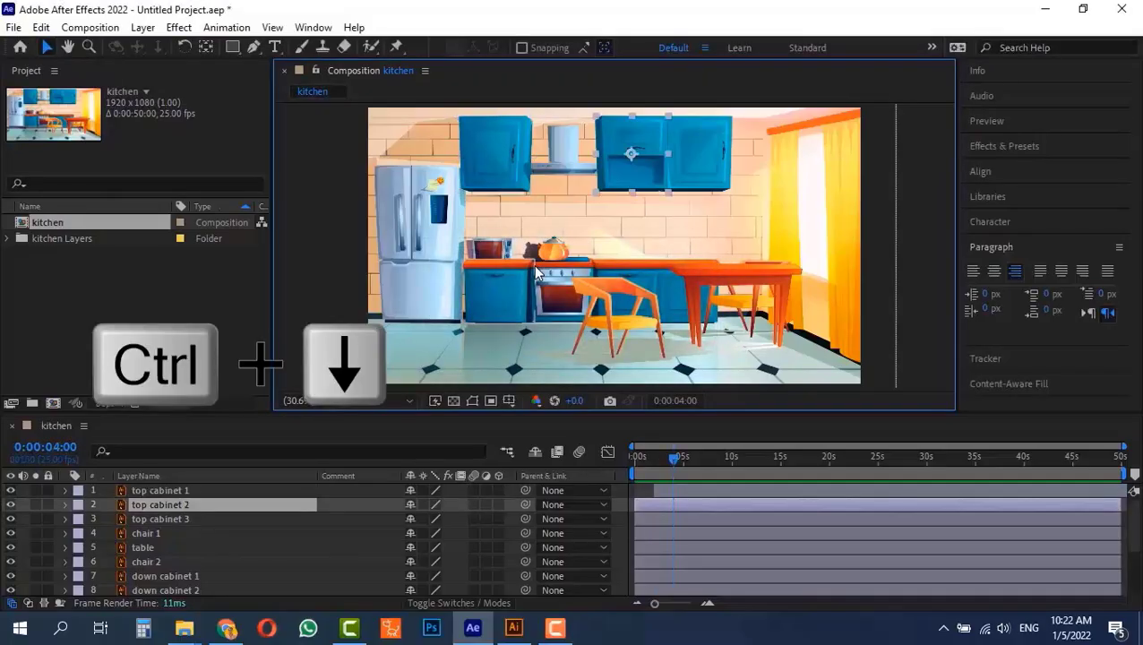
key(bracketleft)
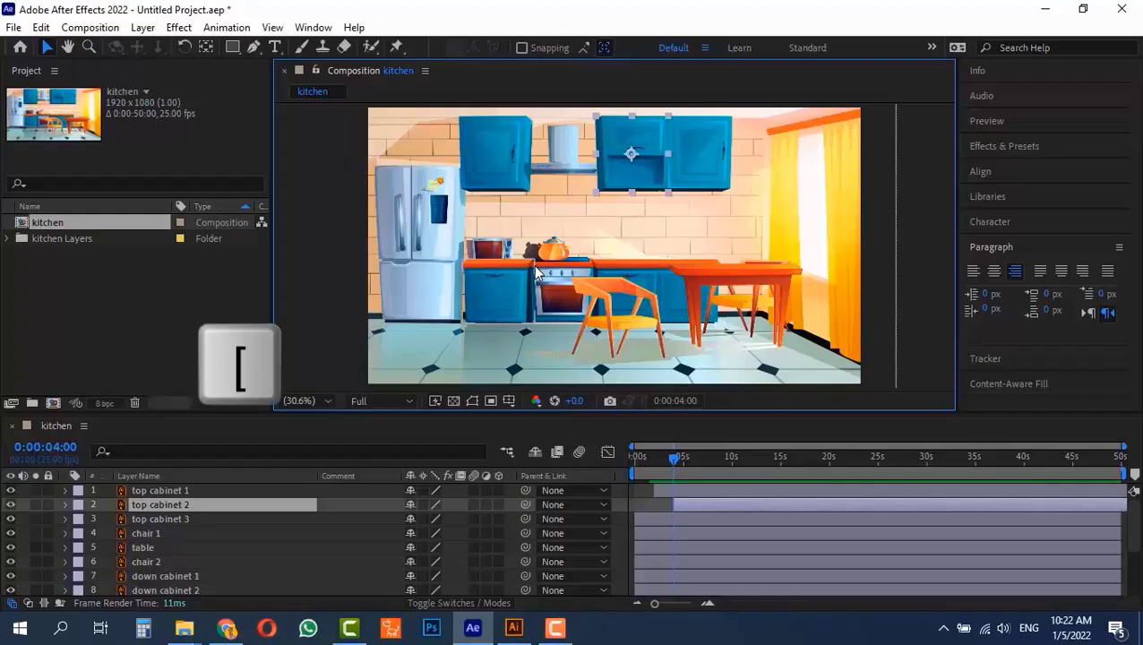
Advance the current time by two seconds and start the top cabinet 3 layer at 0:00:06:00
key(alt+shift+j)
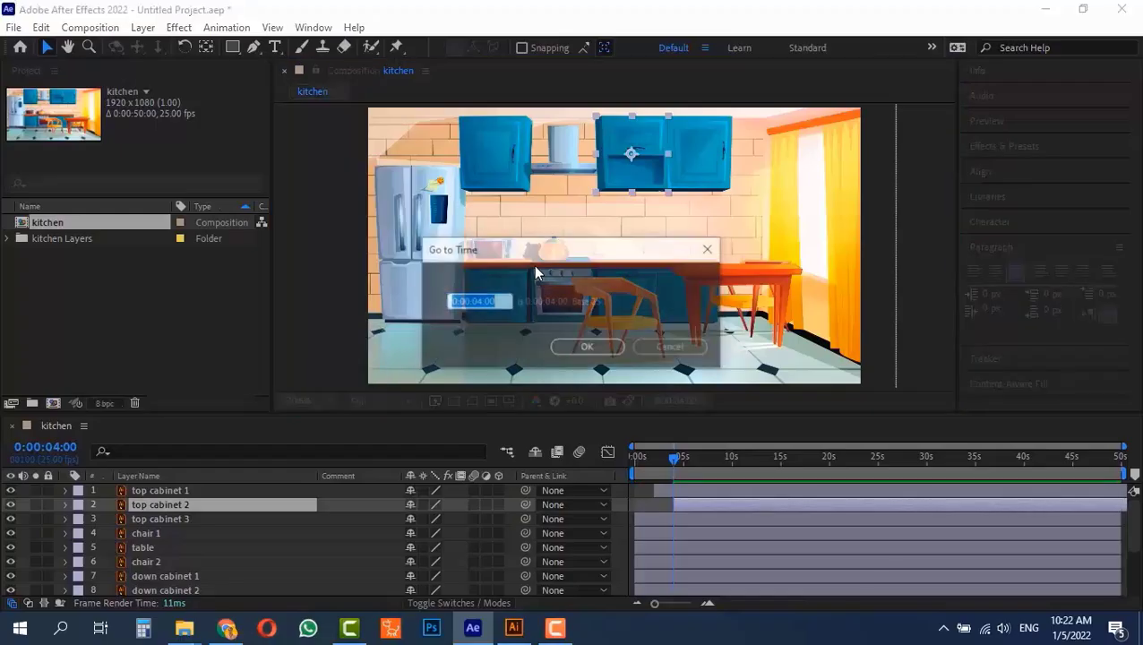
text(+200)
key(Return)
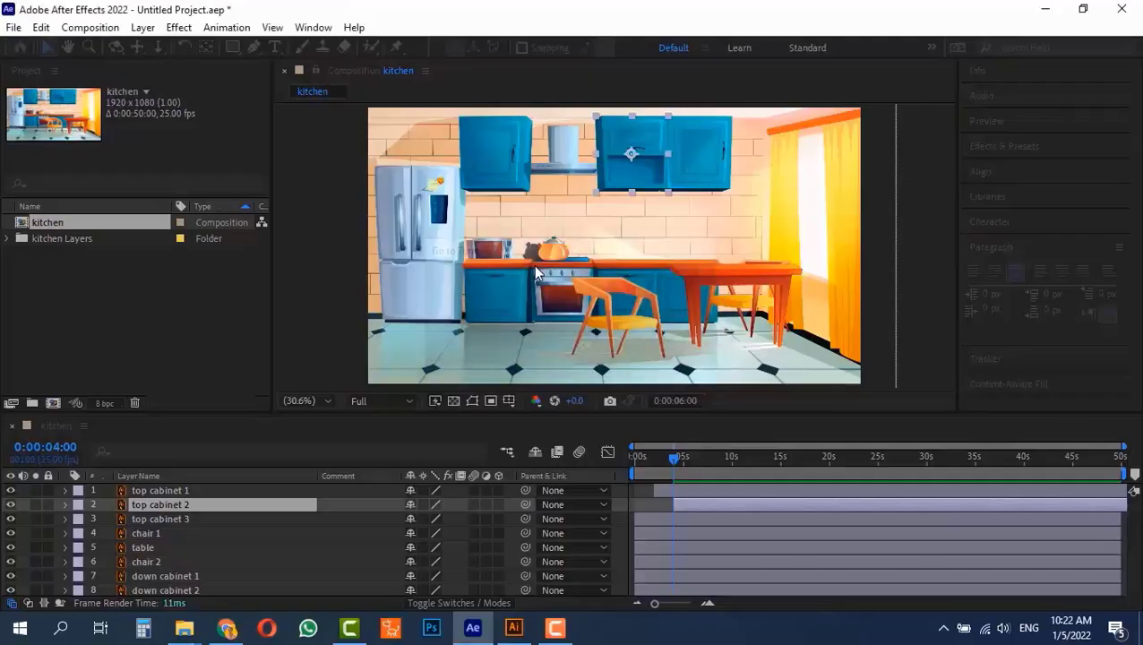
key(ctrl+Down)
key(bracketleft)
Start the chair 1 layer at 0:00:08:00 and the table layer at 0:00:10:00
key(alt+shift+j)
text(+200)
key(Return)
key(ctrl+Down)
key(bracketleft)
Stagger the chair 2, down cabinet 1, down cabinet 2 and Hood layers to start at 12, 14, 16 and 18 seconds
key(bracketleft)
key(alt+shift+j)
text(+200)
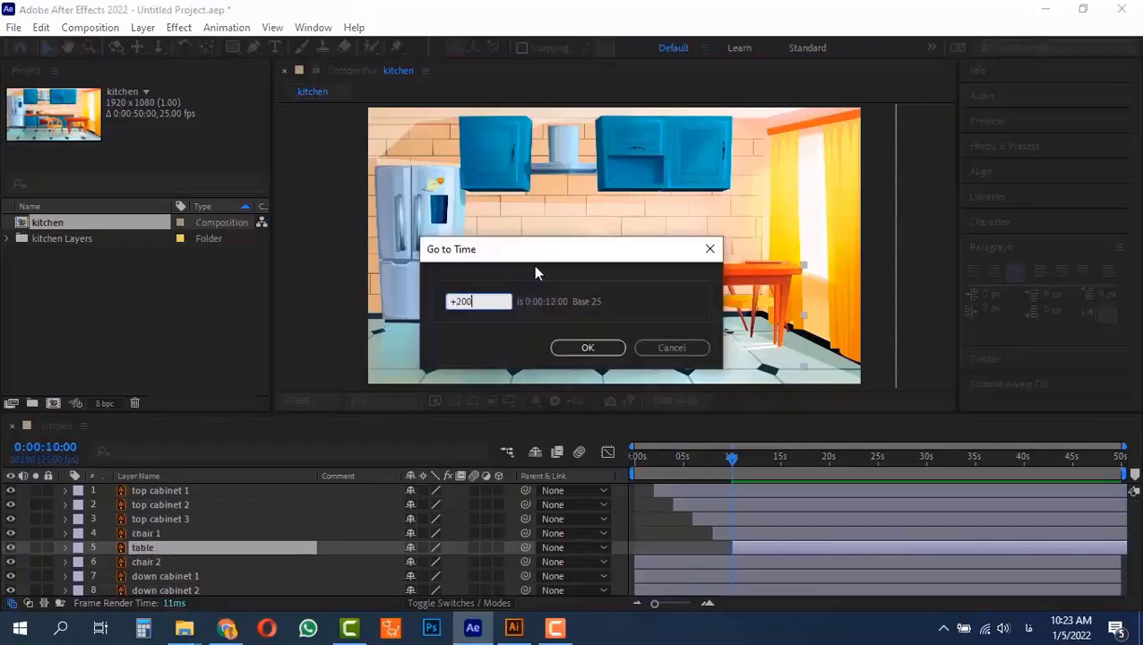
key(Return)
key(ctrl+Down)
scroll(769, 571, down, 3)
key(alt+shift+j)
text(+200)
key(Return)
key(ctrl+Down)
Advance the current time by two seconds and start the refrigerator layer at 0:00:20:00
key(bracketleft)
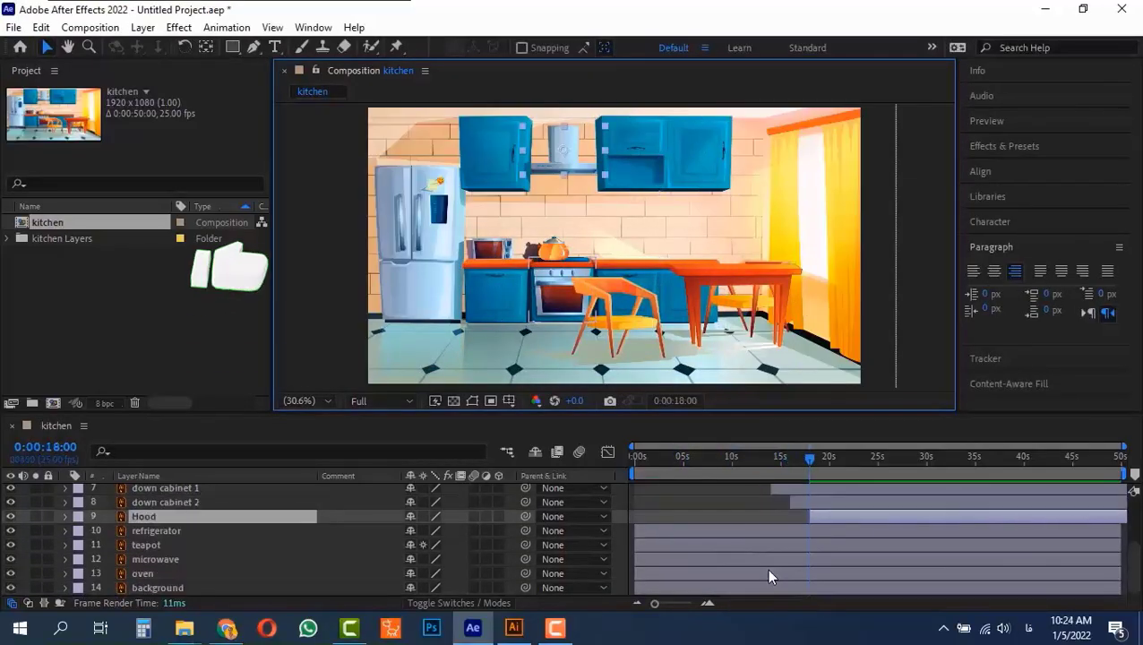
key(alt+shift+j)
text(+200)
key(Return)
key(ctrl+Down)
Advance the current time by two seconds and start the teapot layer at 0:00:22:00
key(bracketleft)
key(alt+shift+j)
text(+200)
key(Return)
key(ctrl+Down)
Advance the current time by two seconds and start the microwave layer at 0:00:24:00
key(bracketleft)
key(alt+shift+j)
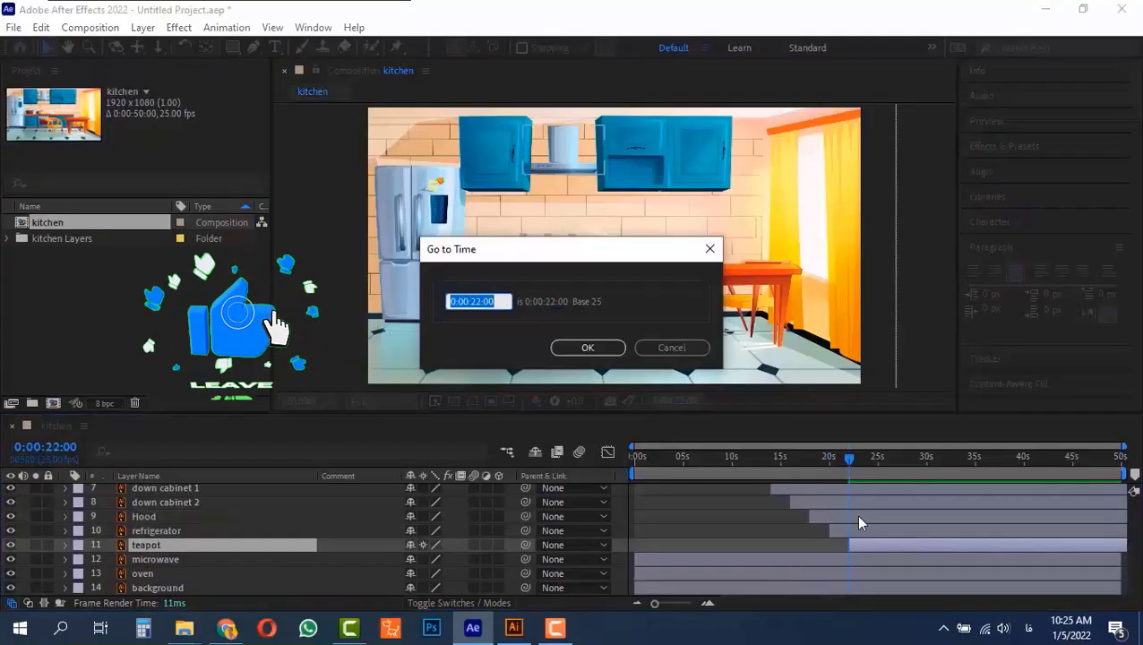
text(+200)
key(Return)
key(ctrl+Down)
Advance the current time by two seconds and start the oven layer at 0:00:26:00
key(bracketleft)
key(alt+shift+j)
text(+200)
key(Return)
key(ctrl+Down)
key(bracketleft)
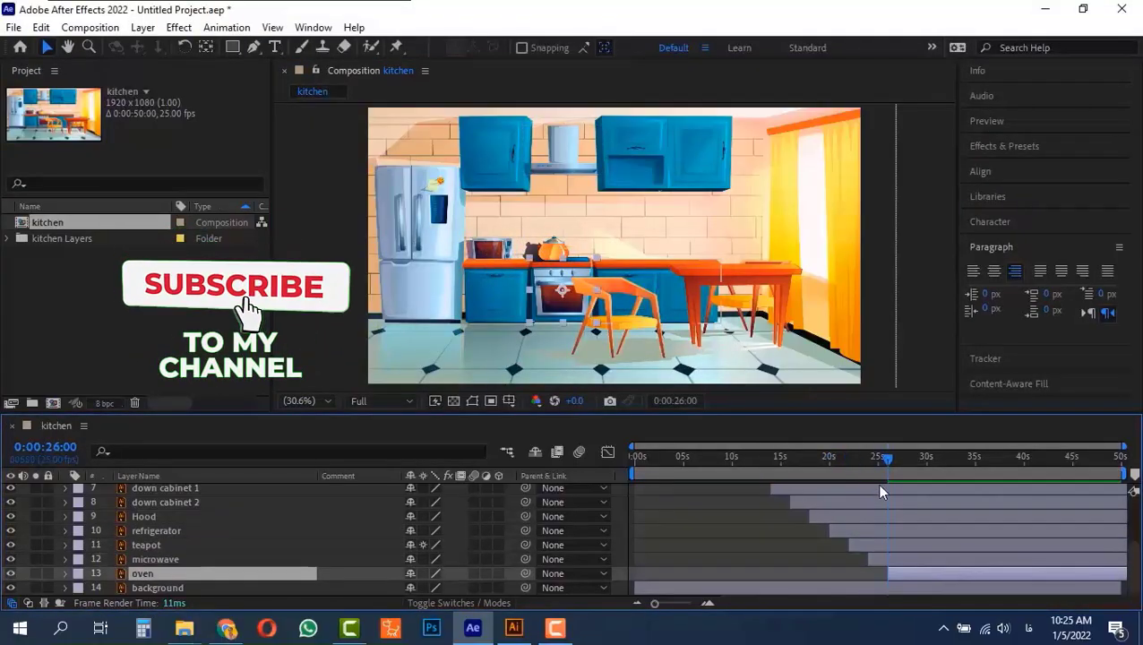
Play the kitchen composition from the beginning to check the order of appearance, and stop the preview
key(Home)
scroll(708, 509, up, 3)
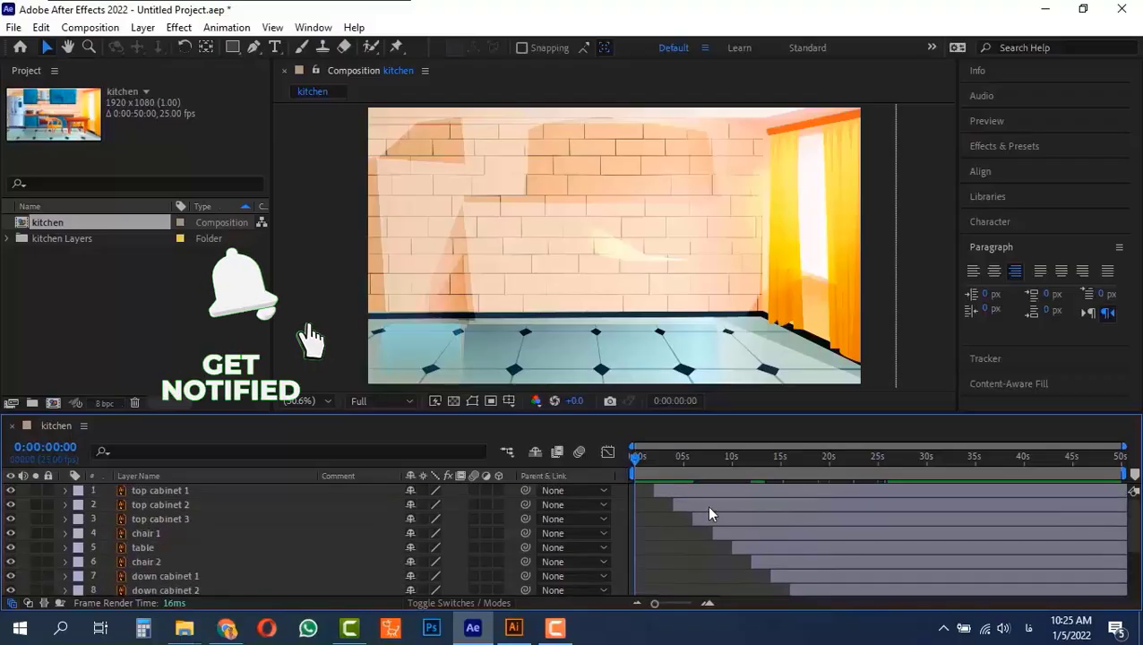
key(space)
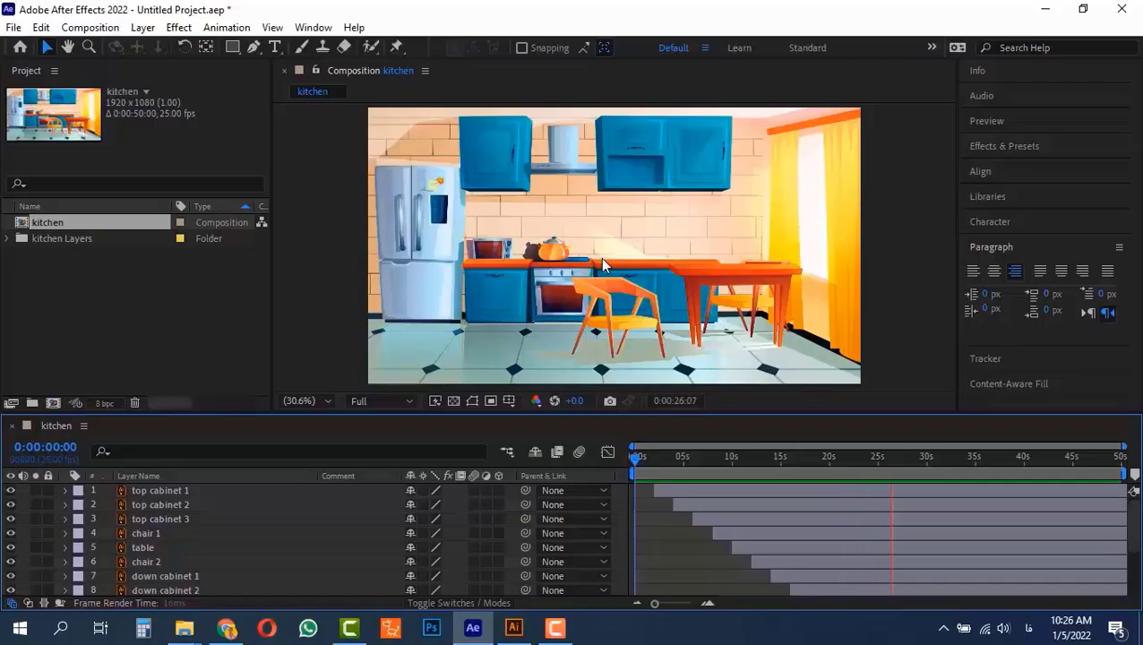
click(539, 258)
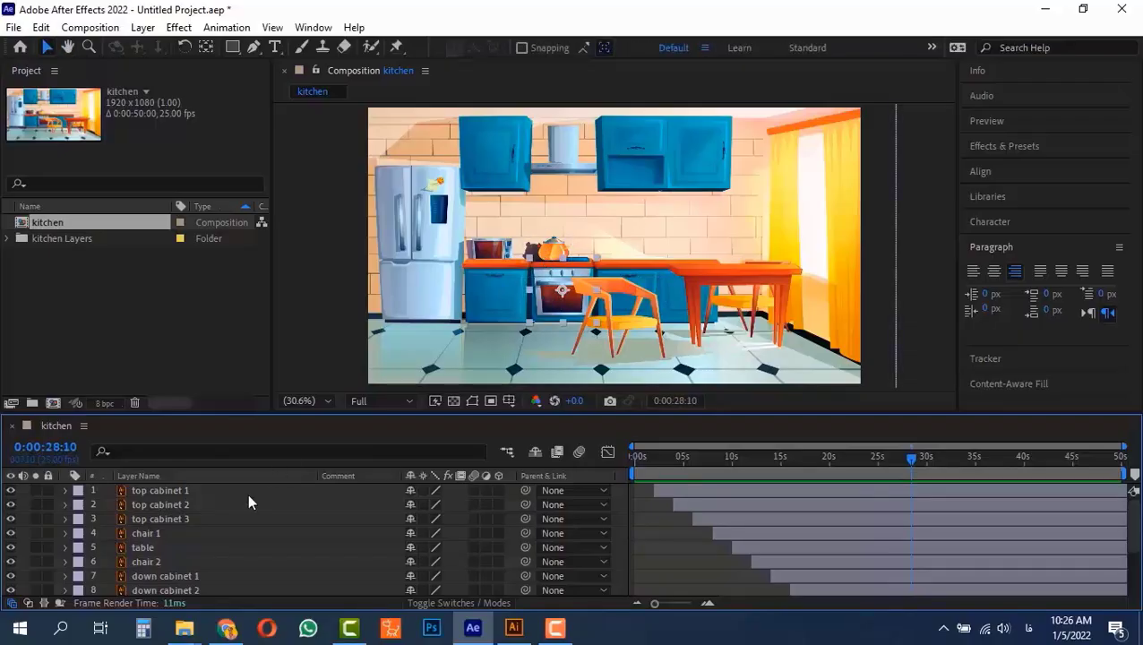
Reorder the layers so oven is above microwave and teapot sits directly above background
scroll(160, 578, down, 2)
scroll(160, 582, down, 1)
mouse_move(155, 572)
mouse_down()
mouse_move(154, 542)
mouse_move(163, 574)
mouse_up()
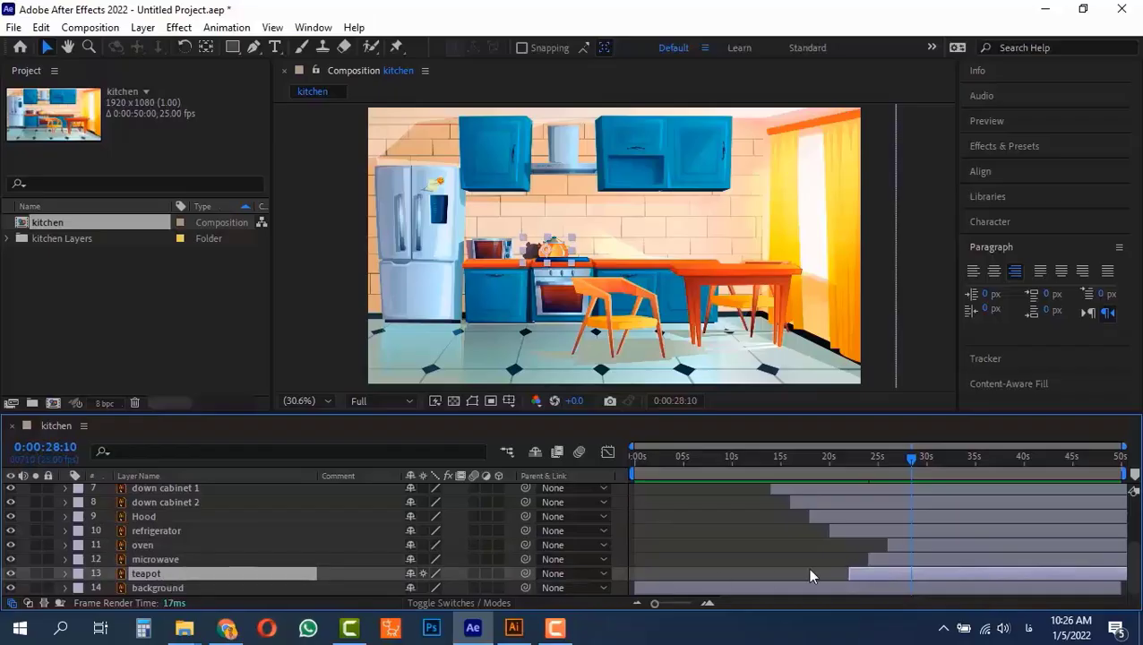
Move the oven layer earlier and snap the selected oven, microwave and teapot bars so the oven starts at 0:00:22:00
drag(894, 541, 864, 541)
shift+click(861, 574)
click(858, 459)
drag(858, 459, 829, 456)
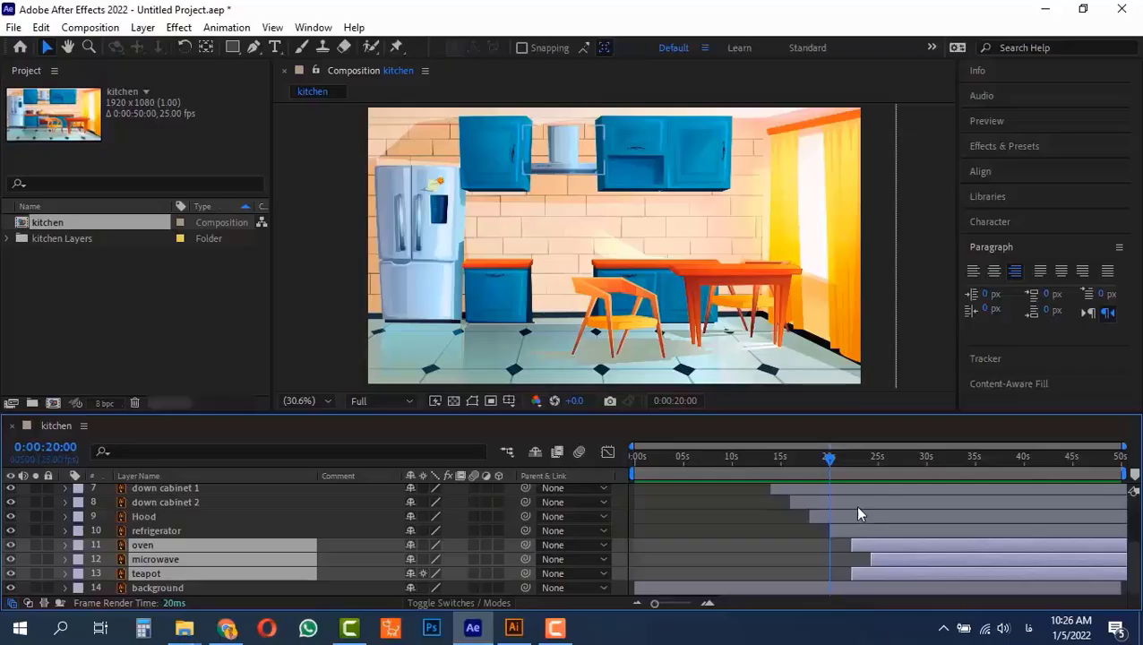
key(alt+shift+j)
text(+200)
key(Return)
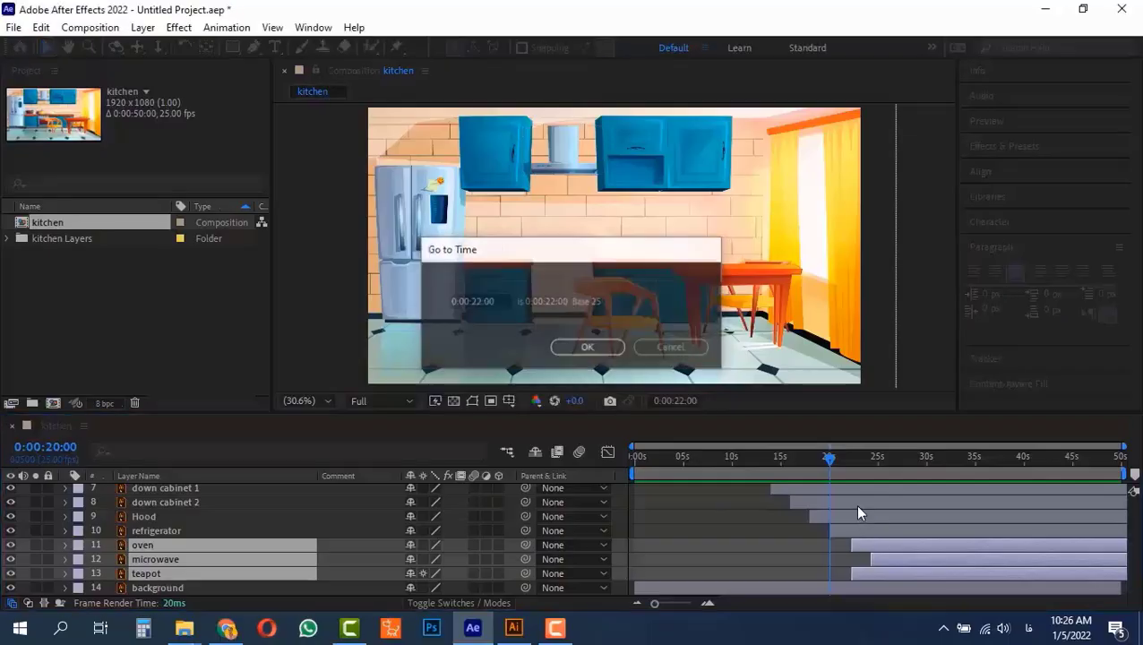
key(shift)
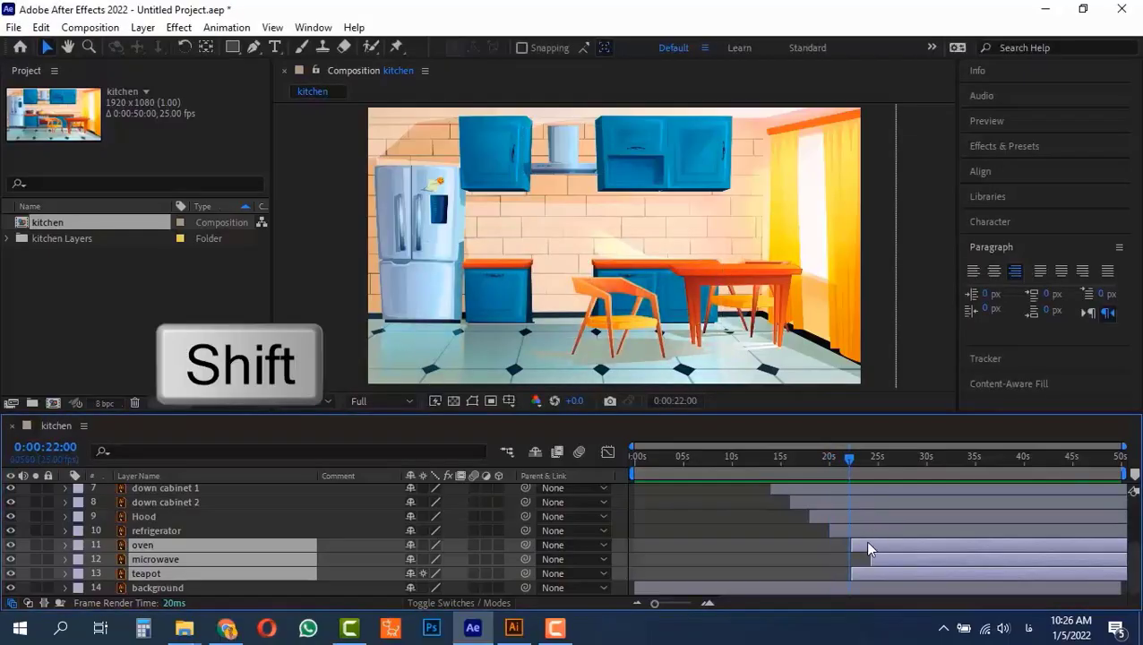
drag(867, 544, 865, 545)
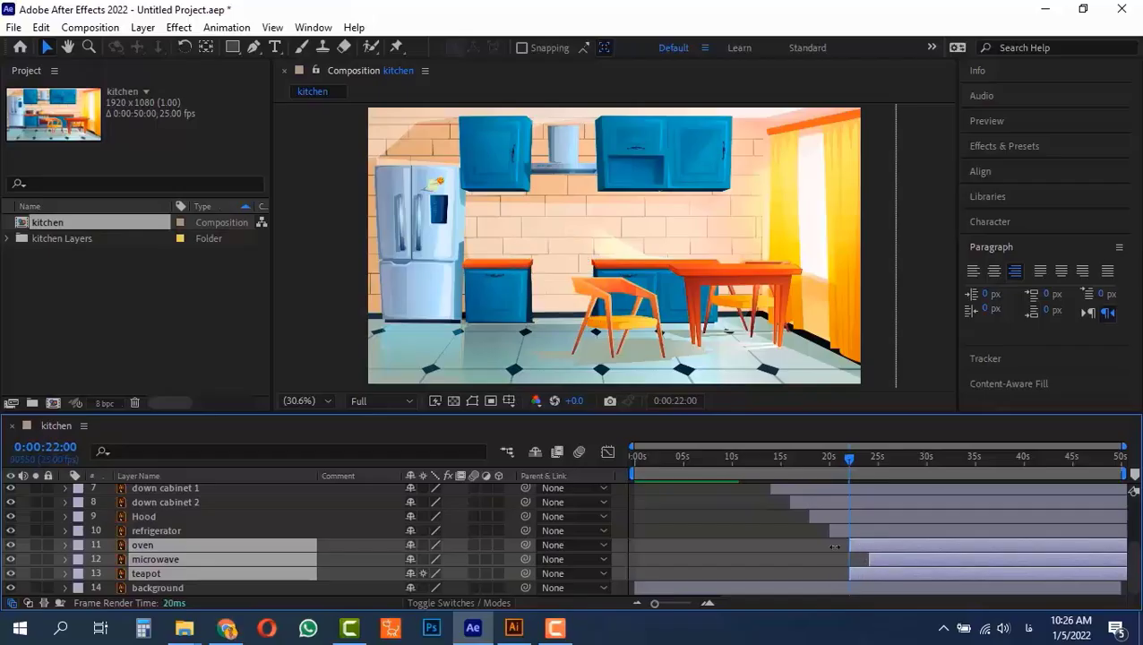
Go two seconds forward to 0:00:24:00 and align the start of the microwave layer there
click(166, 544)
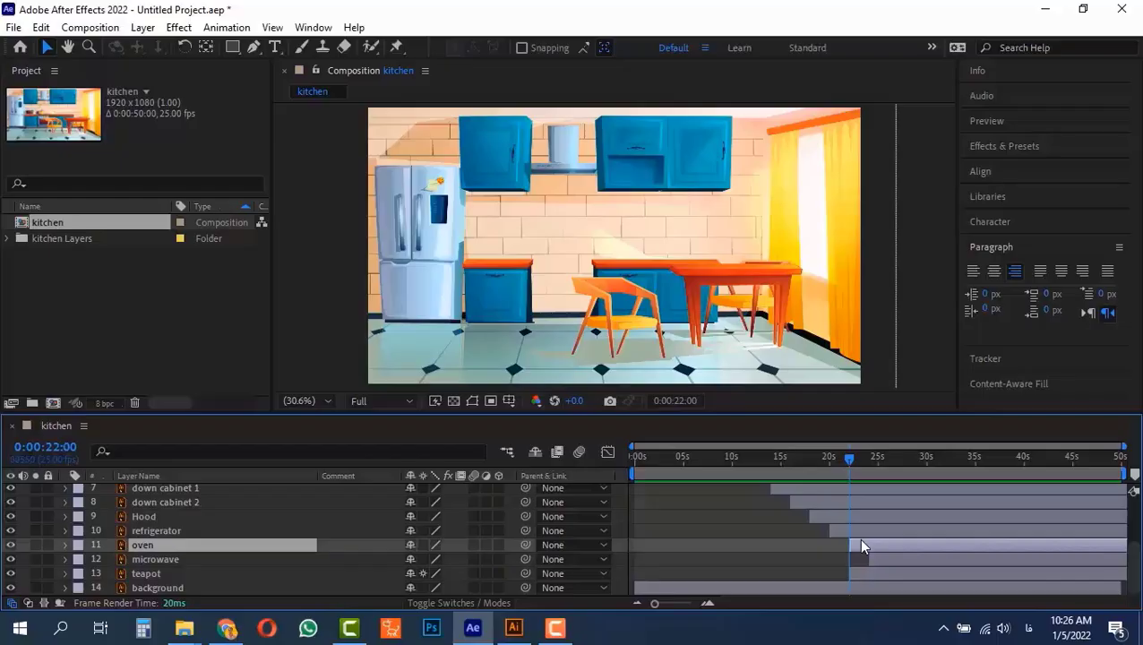
key(alt+shift+j)
text(+200)
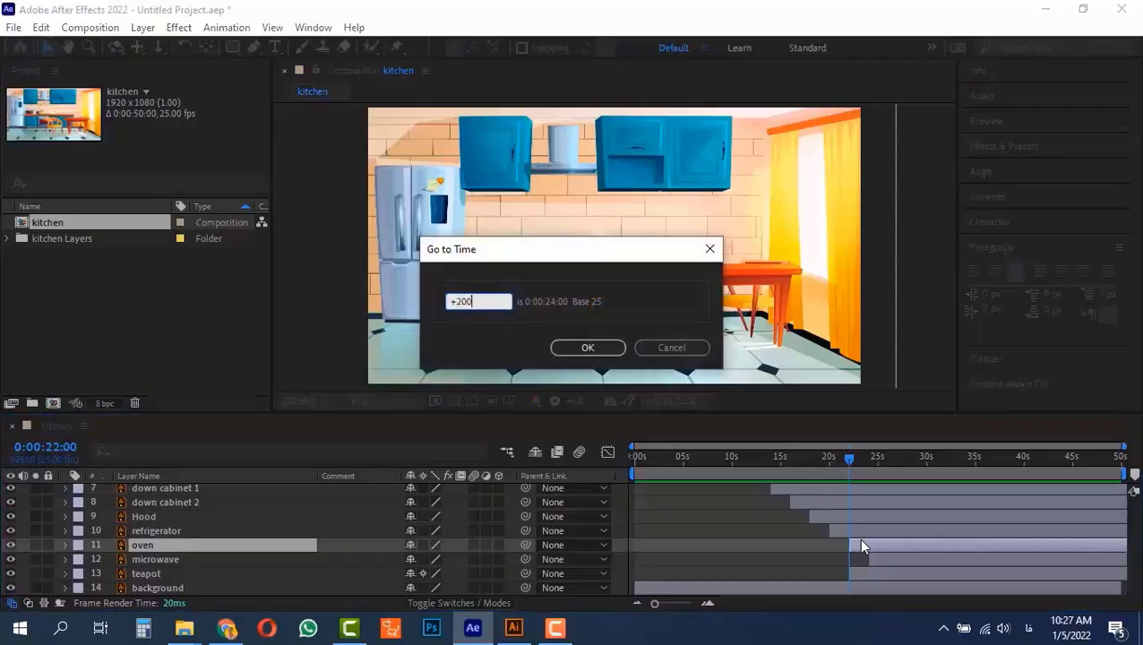
key(Return)
drag(886, 558, 893, 559)
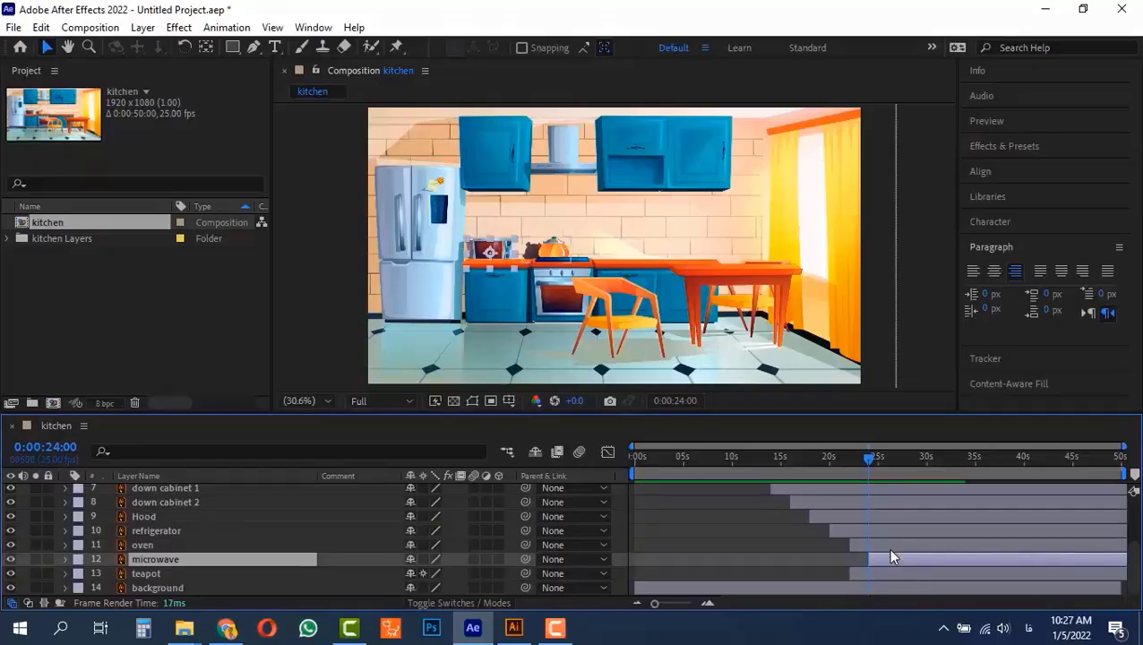
Go to 0:00:26:00 and shift the teapot layer to start there
key(alt+shift+j)
text(2)
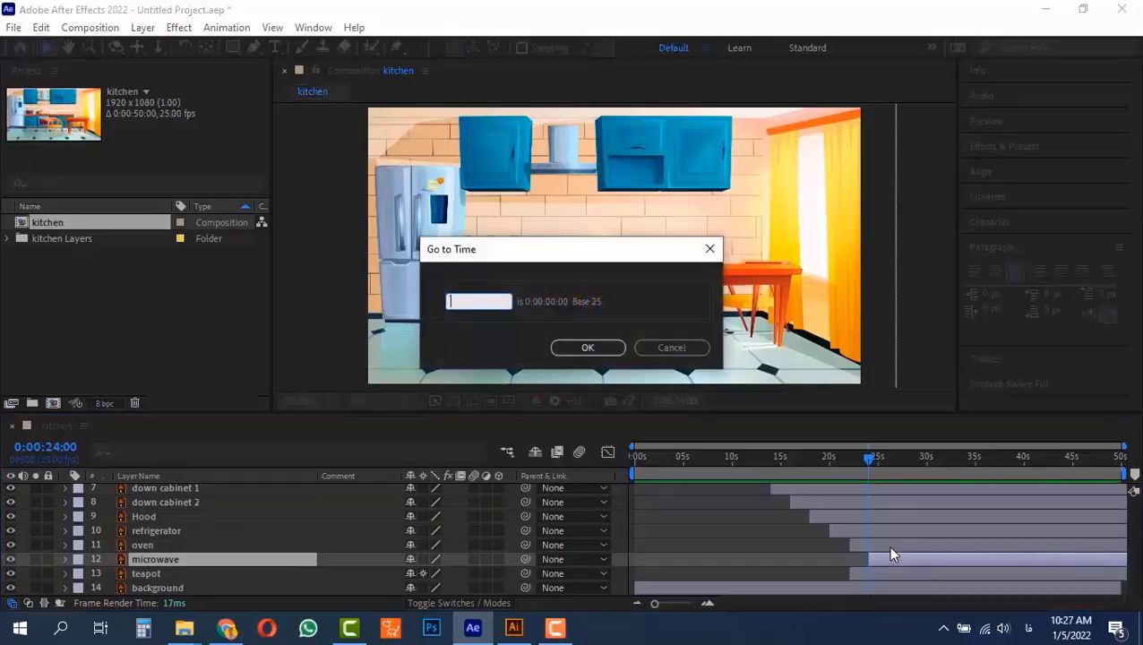
text(2600)
key(Return)
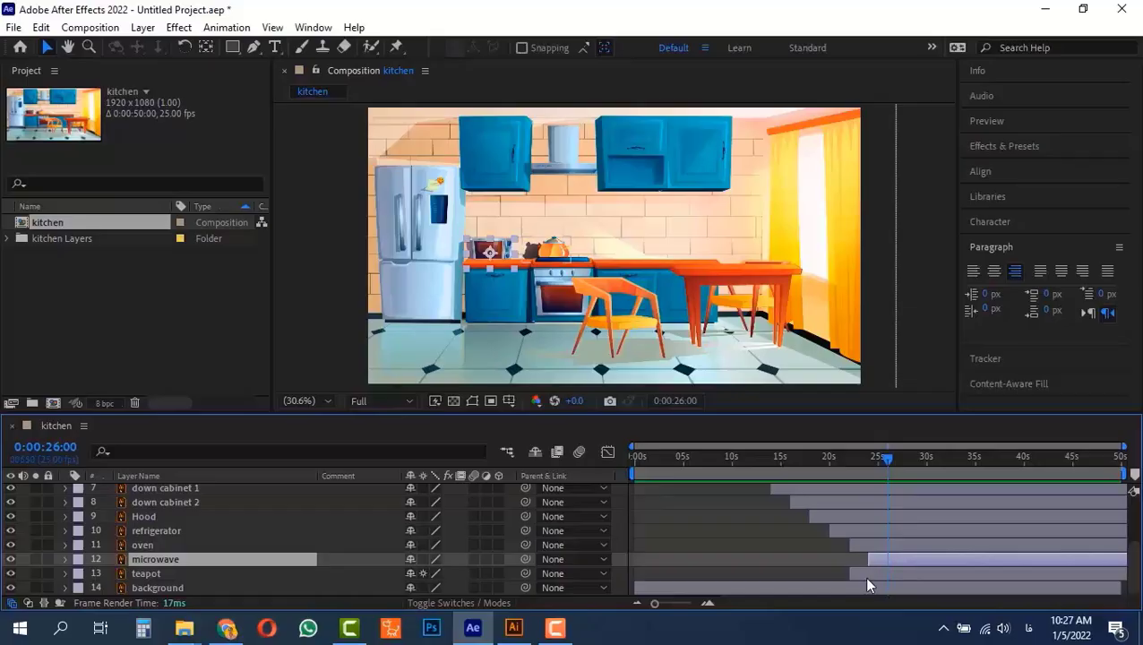
drag(862, 574, 898, 582)
Preview the composition from about 0:00:19:11 to check the oven, microwave and teapot timing, and stop playback
drag(888, 457, 825, 459)
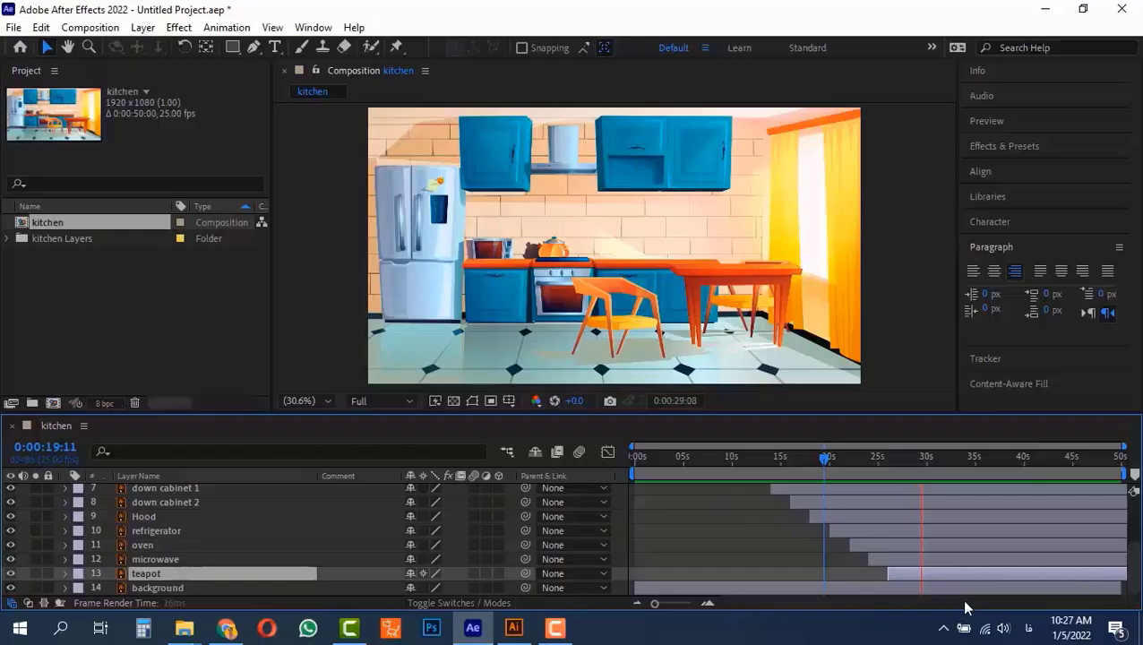
key(space)
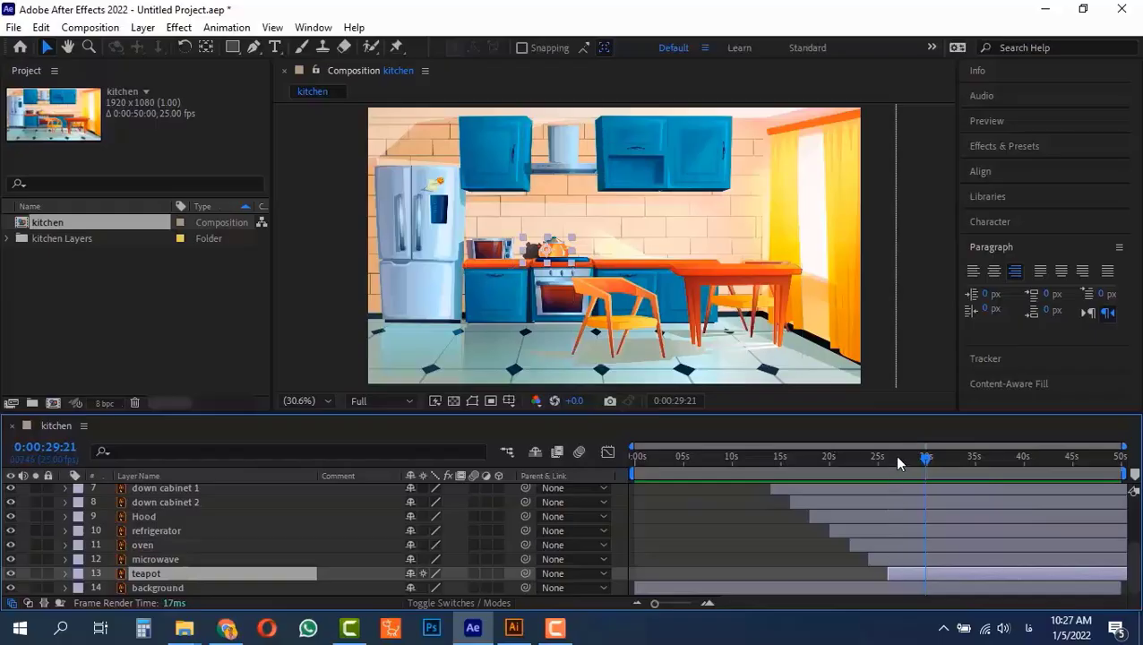
Set the current time to the teapot layer's start and advance it five seconds to 0:00:31:00
shift+click(901, 459)
mouse_move(897, 457)
mouse_down()
mouse_move(885, 457)
mouse_move(907, 458)
mouse_move(897, 458)
mouse_up()
key(alt+shift+j)
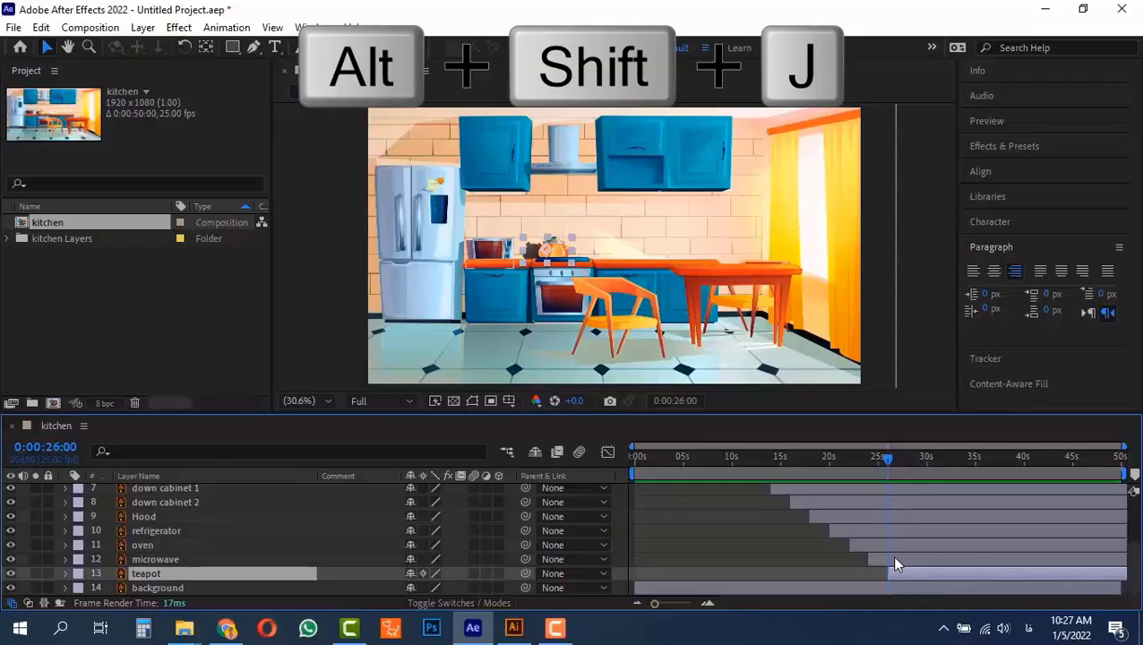
key(alt+shift+j)
text(+500)
key(Return)
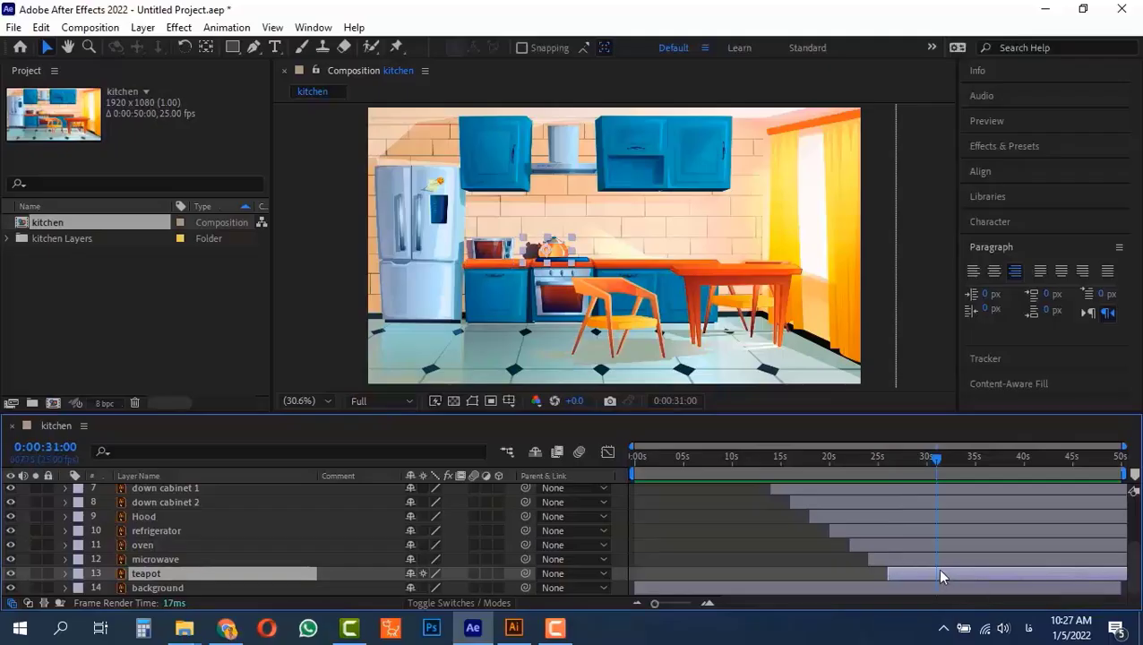
Advance the current time two seconds to 0:00:33:00 and trim the end of the top cabinet 1 layer there
scroll(952, 538, up, 3)
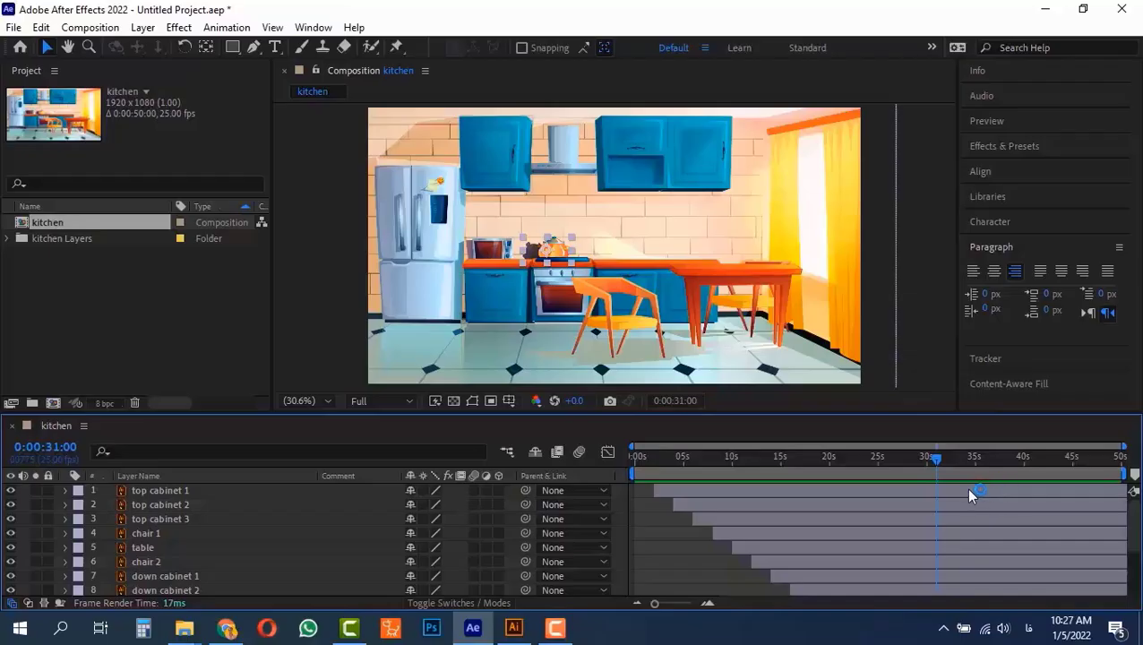
click(943, 493)
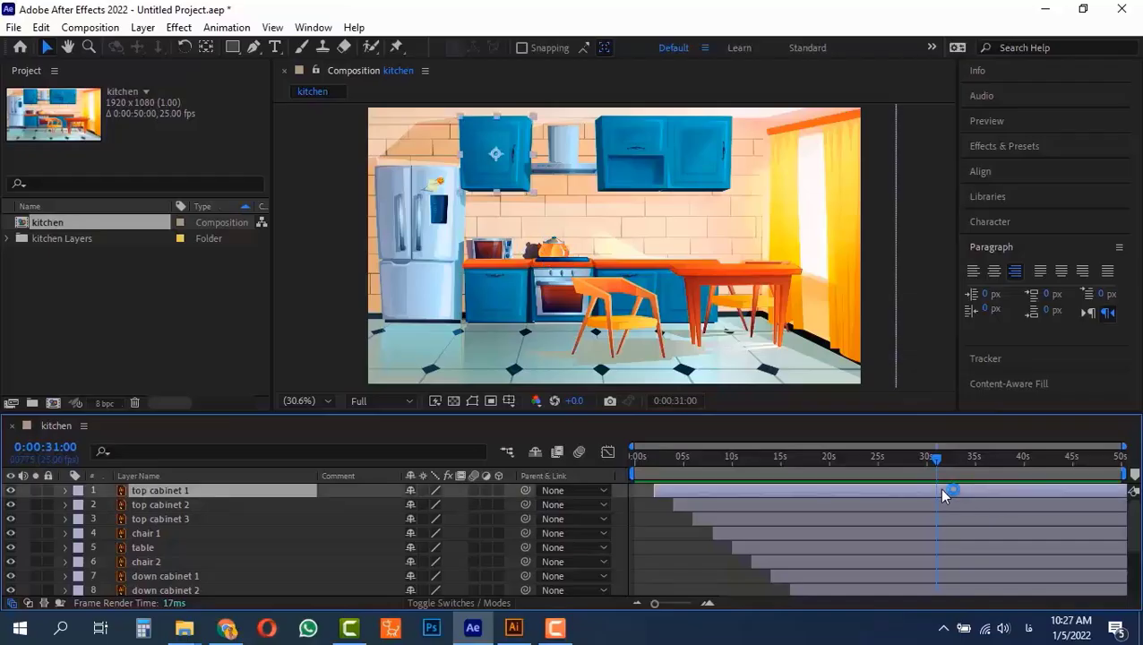
key(alt+shift+j)
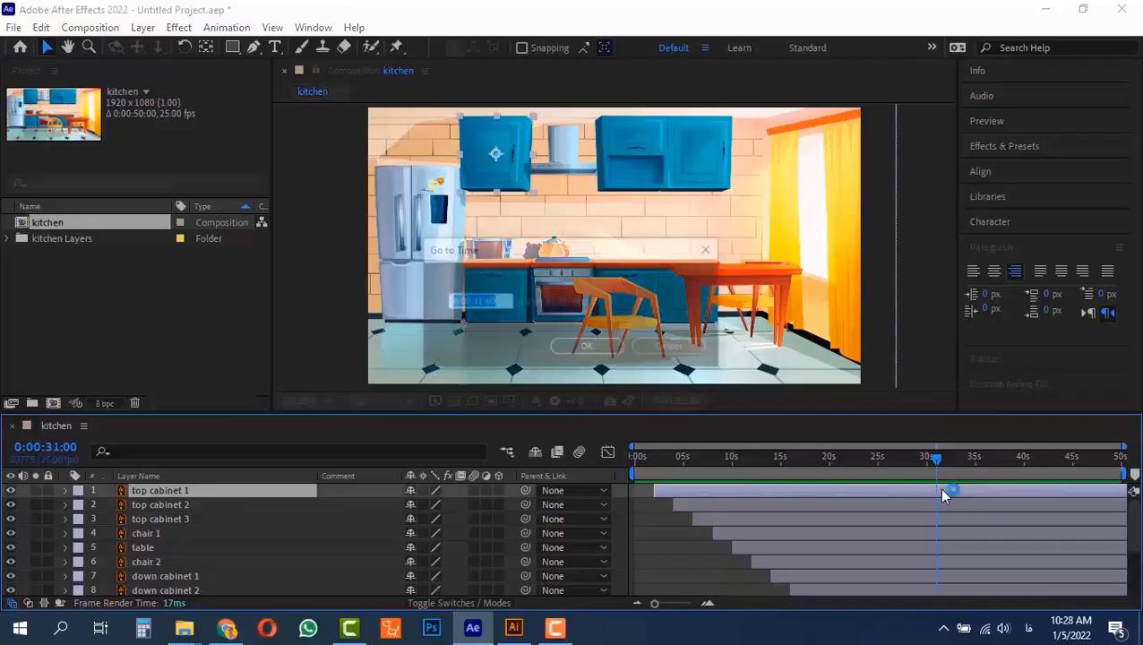
text(+200)
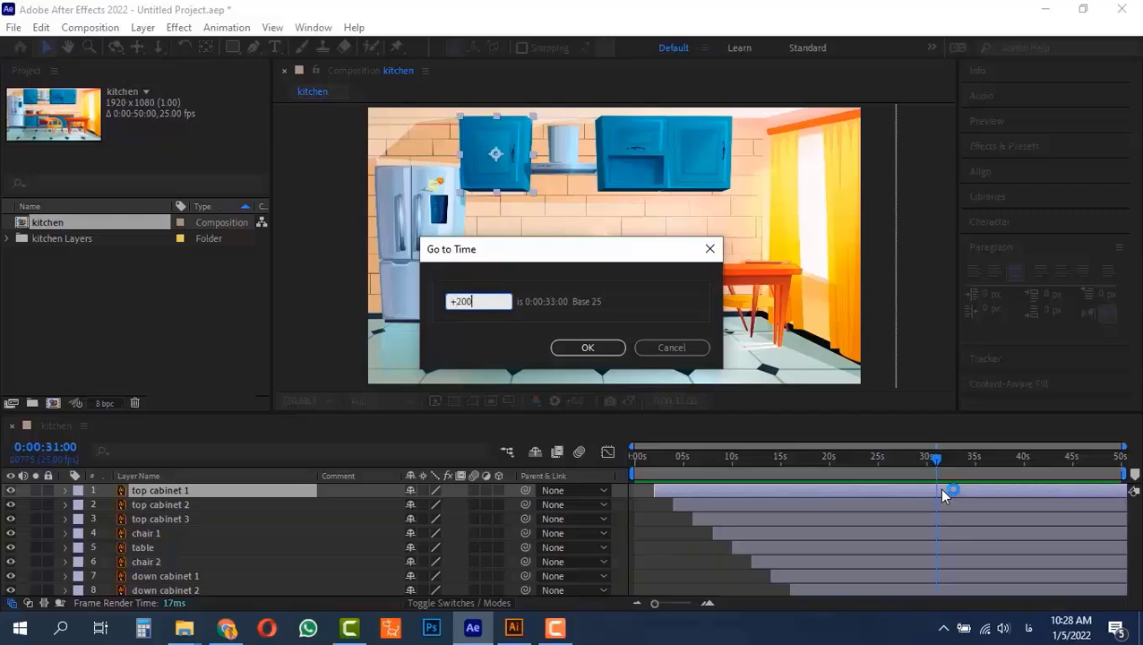
key(Return)
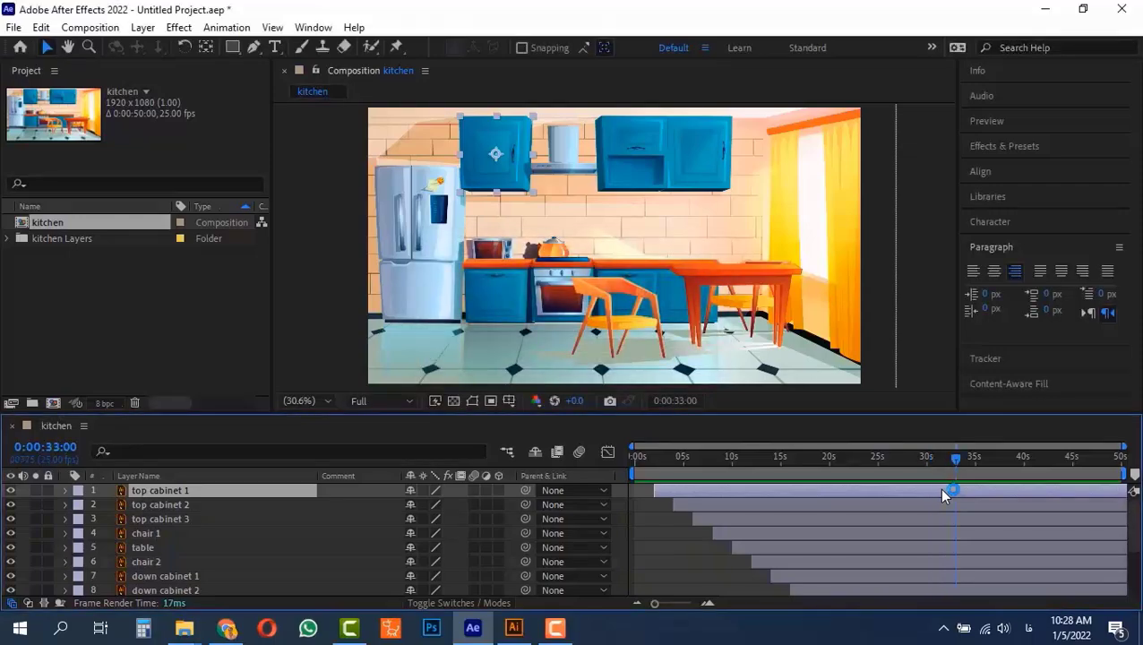
key(alt+bracketright)
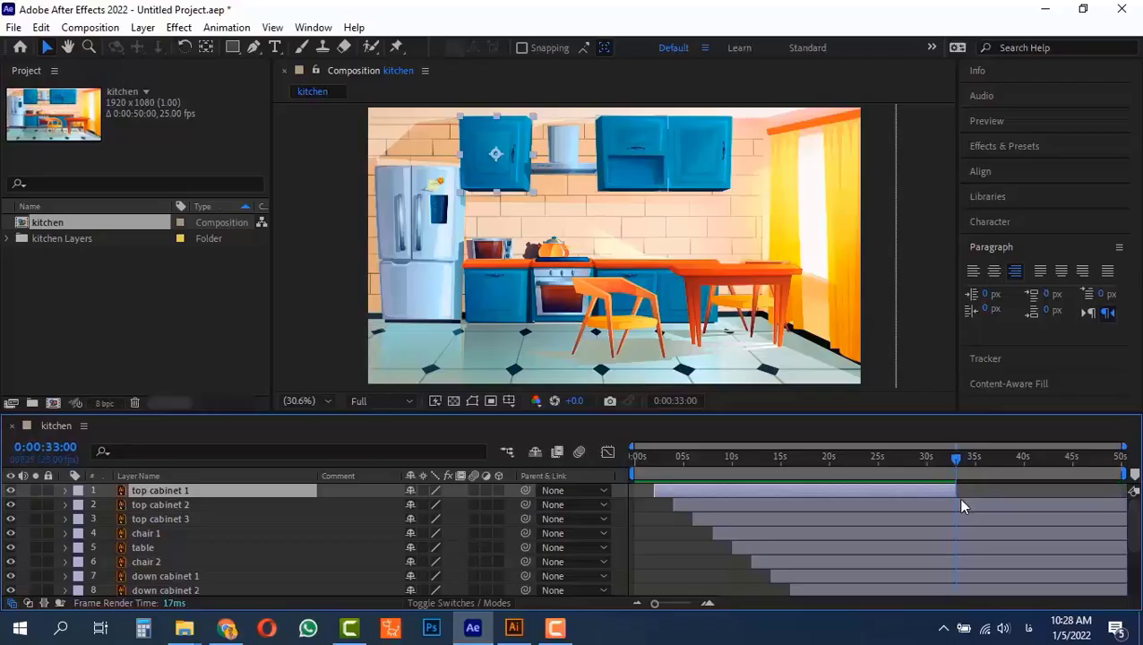
Go two seconds forward to 0:00:35:00 and trim the end of the top cabinet 2 layer at that time
key(alt+shift+j)
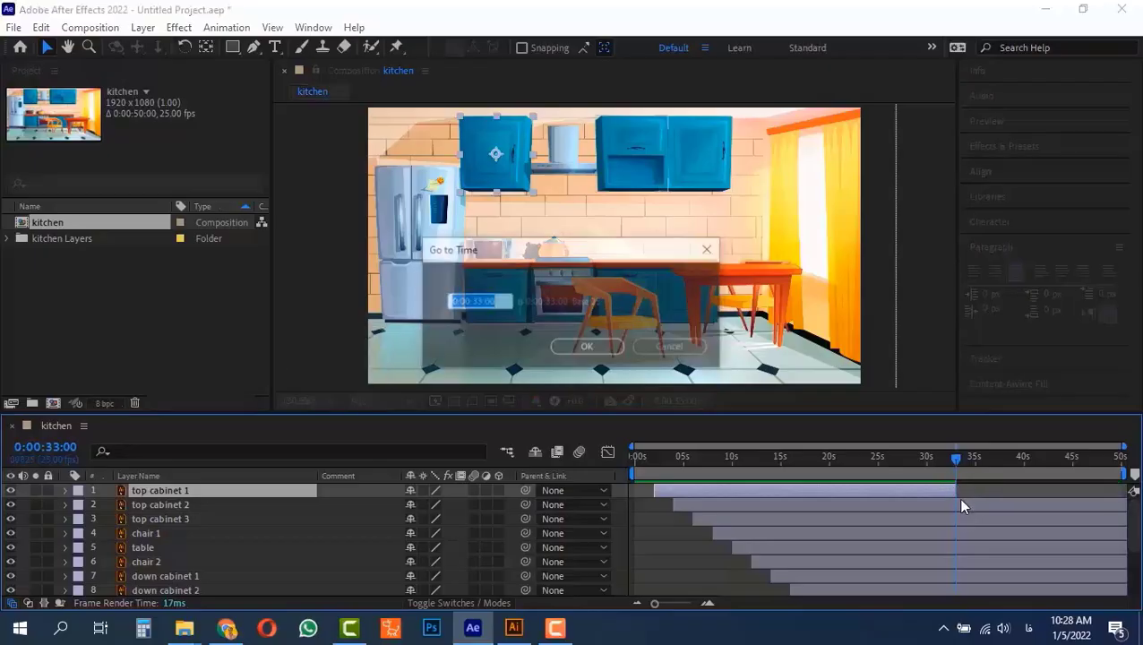
text(+200)
key(Return)
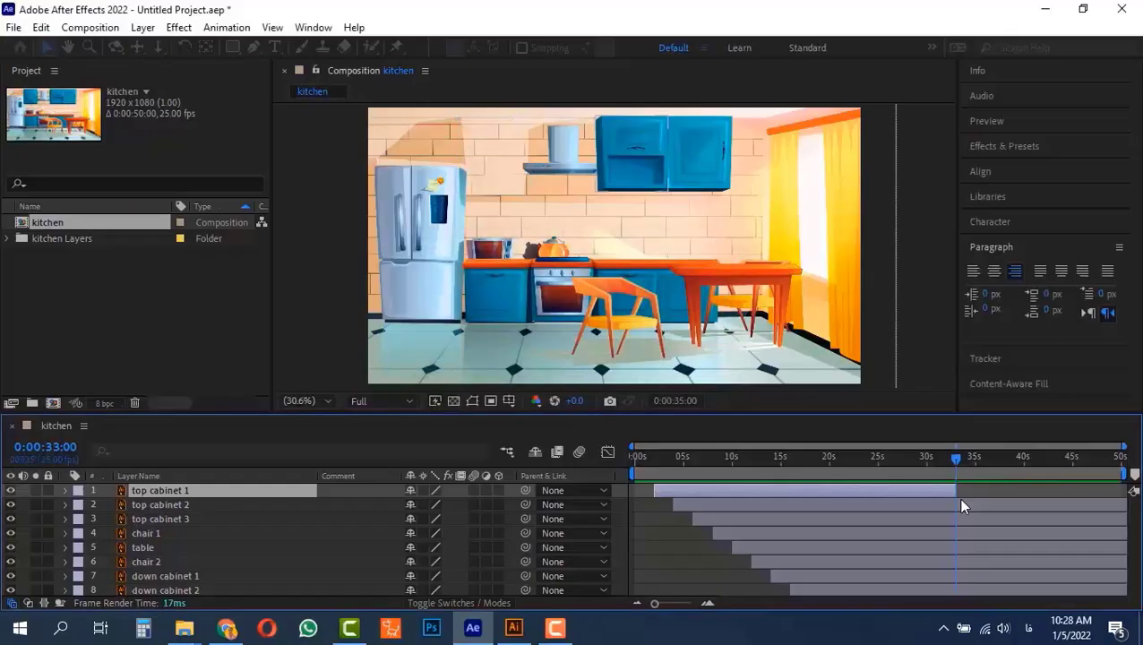
key(ctrl+Down)
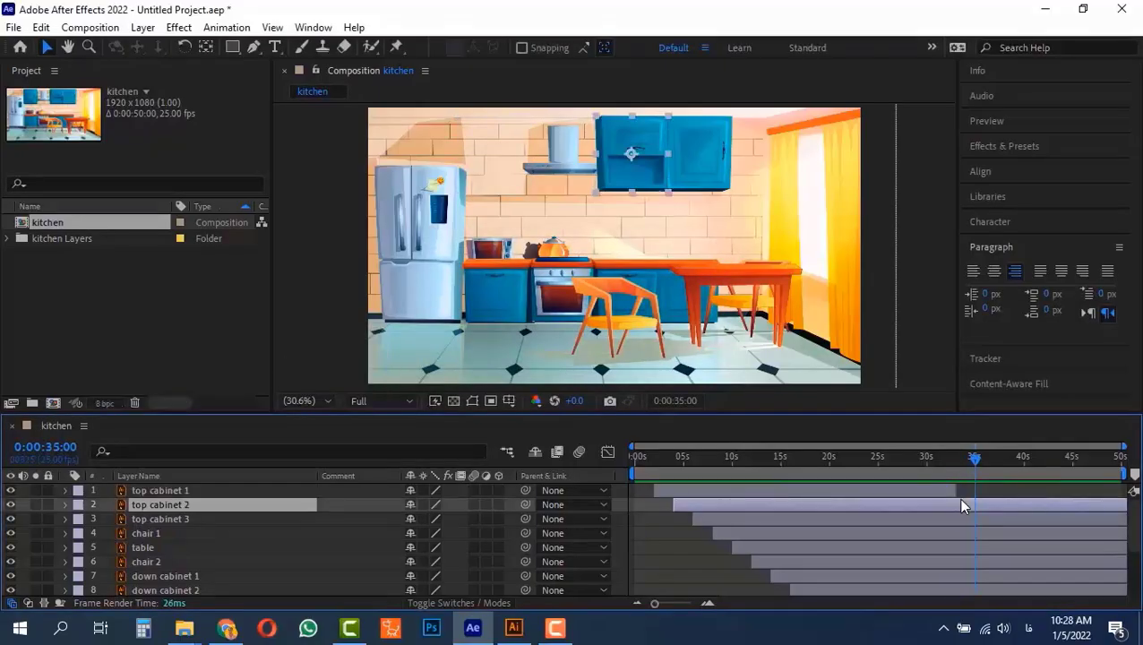
key(alt+bracketright)
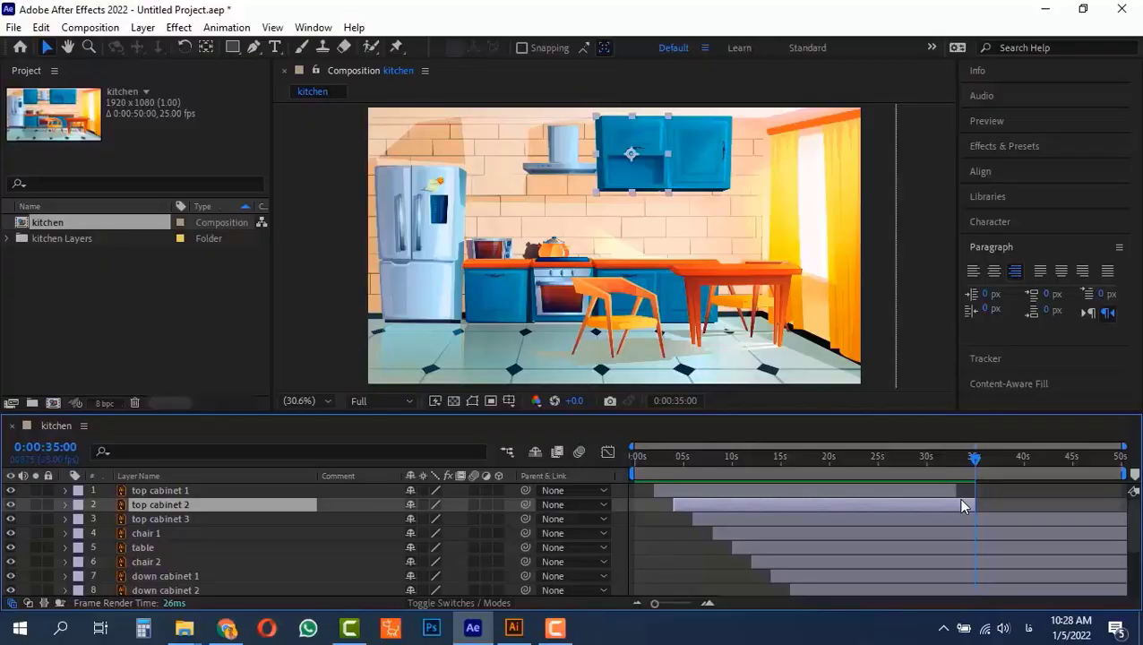
Advance to 0:00:37:00 and trim the end of the top cabinet 3 layer at that time
key(alt+shift+j)
text(+200)
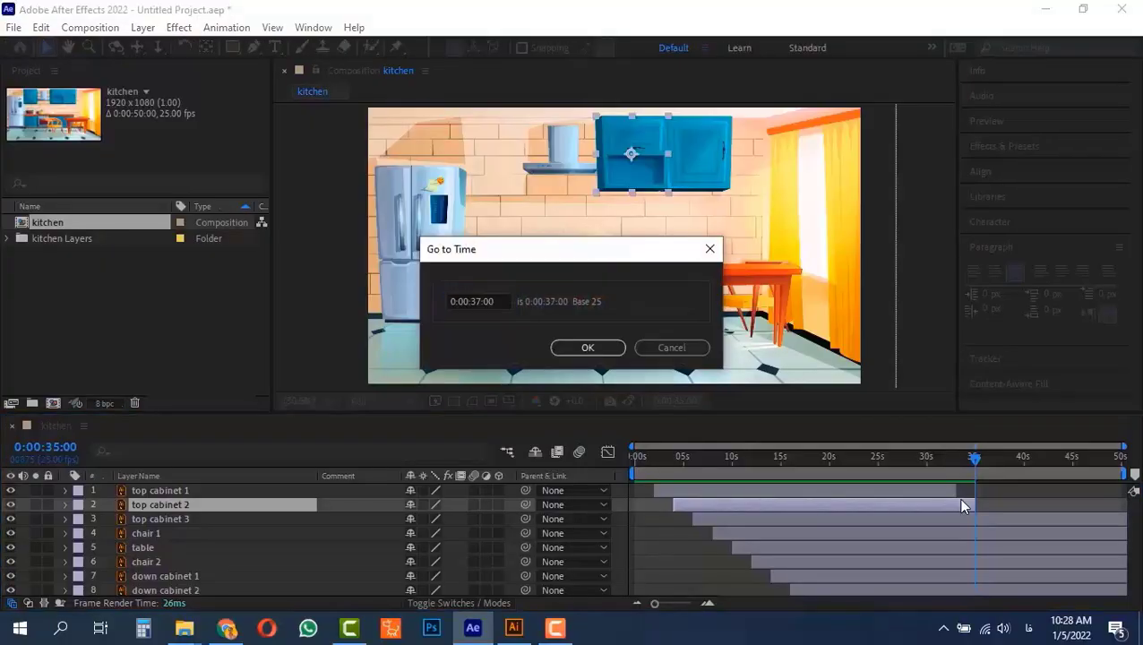
key(Return)
key(ctrl+Down)
Move two seconds on to 0:00:39:00 and trim the end of the chair 1 layer there
key(alt+shift+j)
text(+200)
key(Return)
key(ctrl+Down)
key(alt+bracketright)
Go two seconds forward to 0:00:41:00 and trim the table layer's end to that time
key(alt+shift+j)
text(+200)
key(Return)
key(ctrl+Down)
key(alt+bracketright)
Advance two seconds to 0:00:43:00 and trim the end of the chair 2 layer there
key(alt+shift+j)
text(+200)
key(Return)
key(ctrl+Down)
key(alt+bracketright)
Go two seconds forward to 0:00:45:00 and trim the end of the down cabinet 1 layer there
key(alt+shift+j)
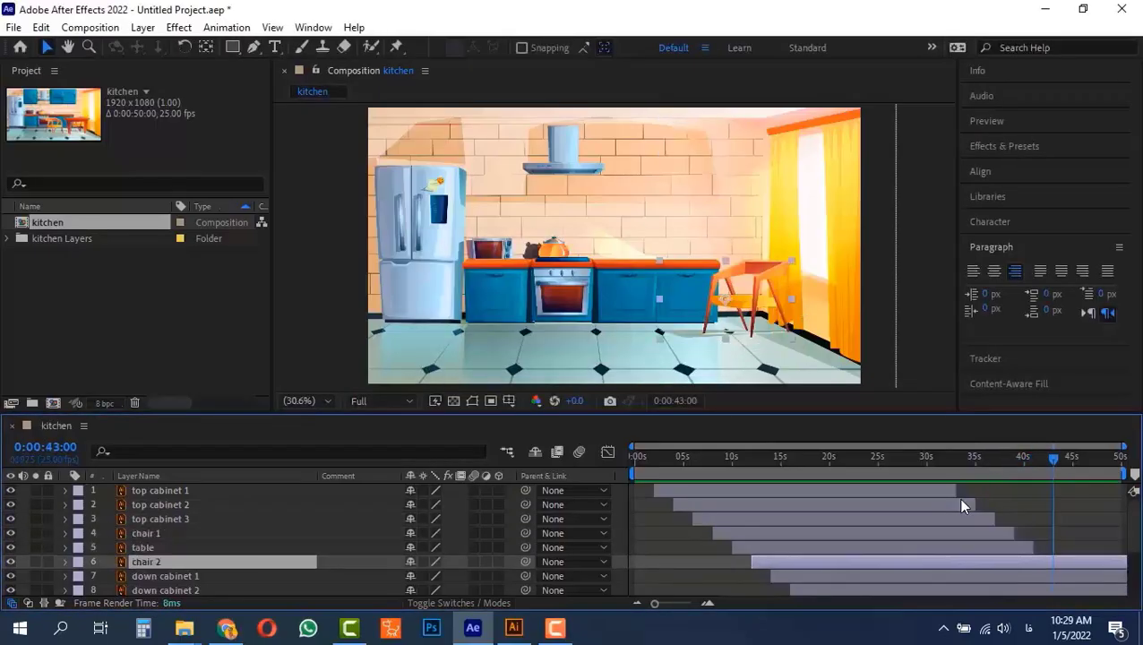
text(+200)
key(Return)
key(ctrl+Down)
key(alt+bracketright)
Advance two seconds to 0:00:47:00 and trim the end of the down cabinet 2 layer at that time
key(alt+shift+j)
text(+200)
key(Return)
key(ctrl+Down)
key(alt+bracketright)
Set the kitchen composition's duration to 0:01:00:00 in its settings
key(equal)
scroll(990, 537, down, 1)
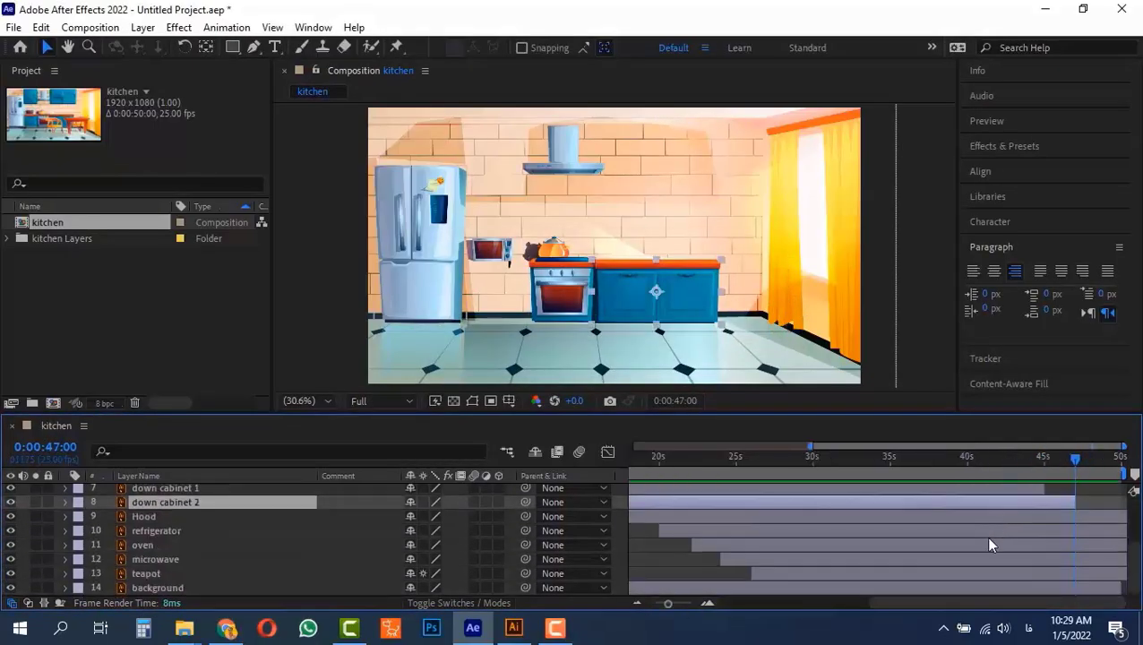
scroll(990, 537, up, 1)
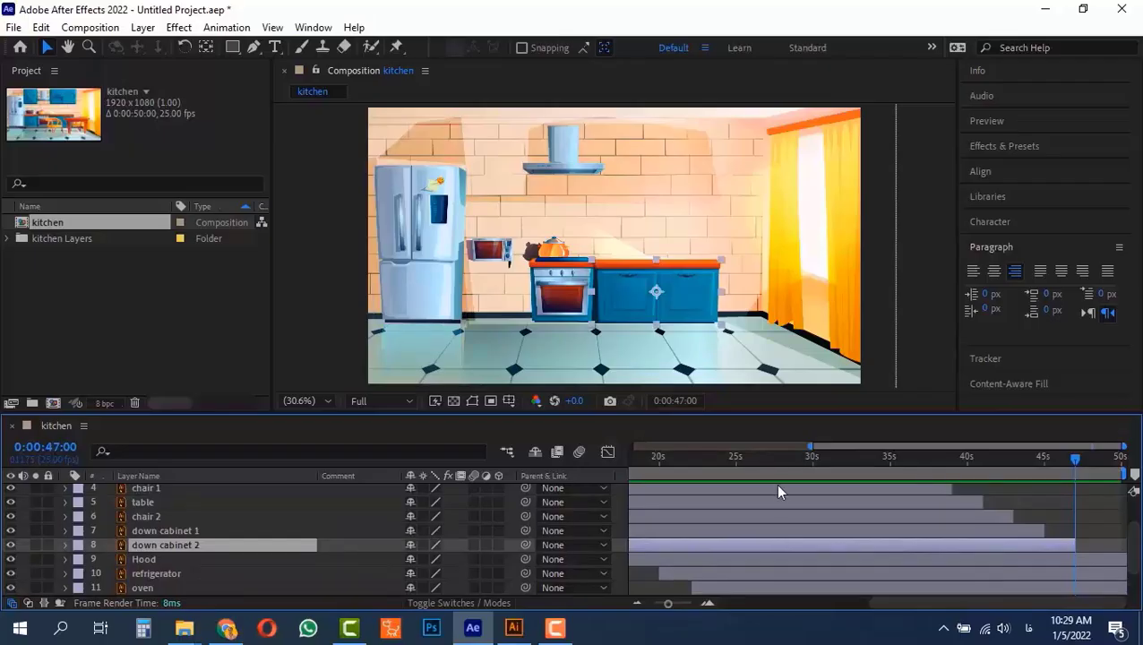
key(ctrl+k)
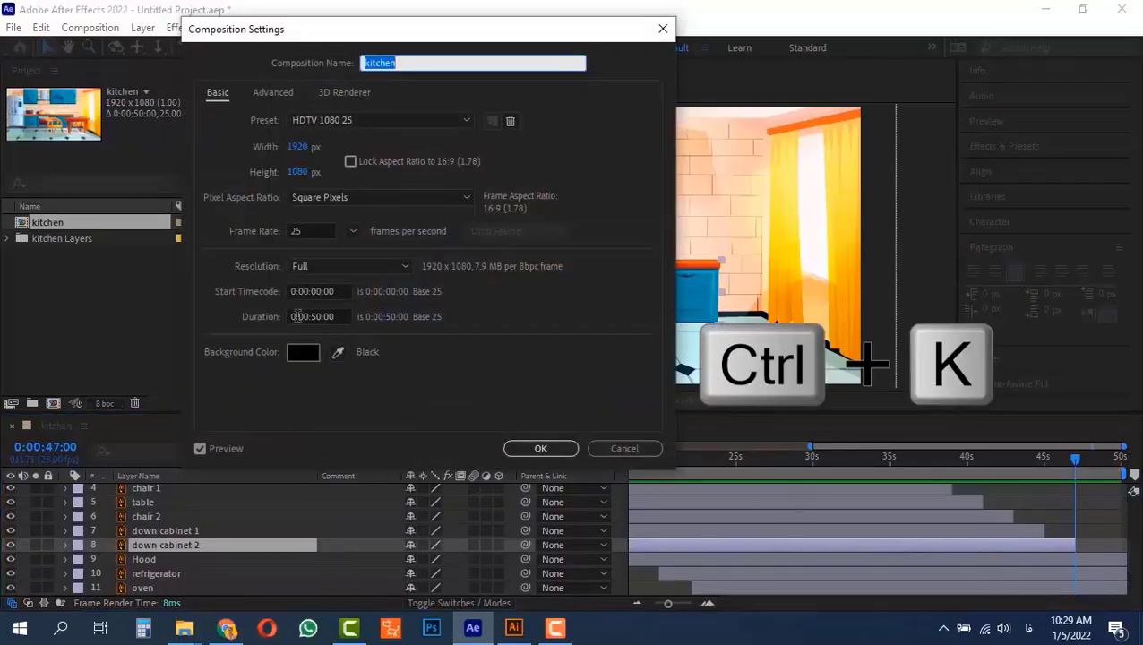
click(340, 316)
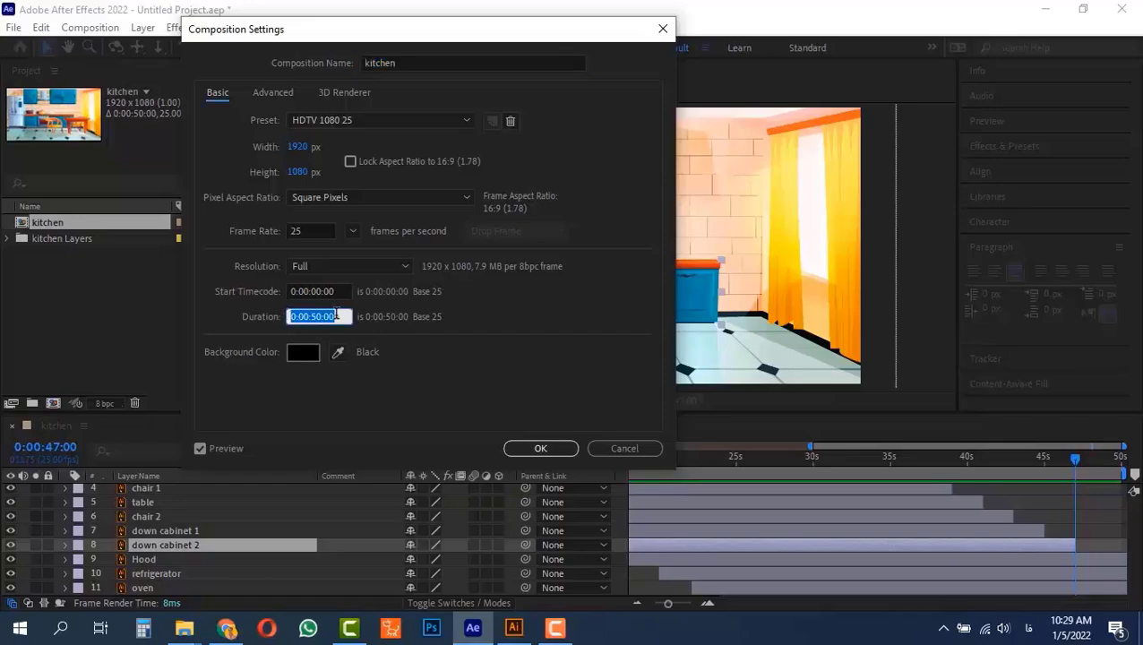
text(10000)
key(Return)
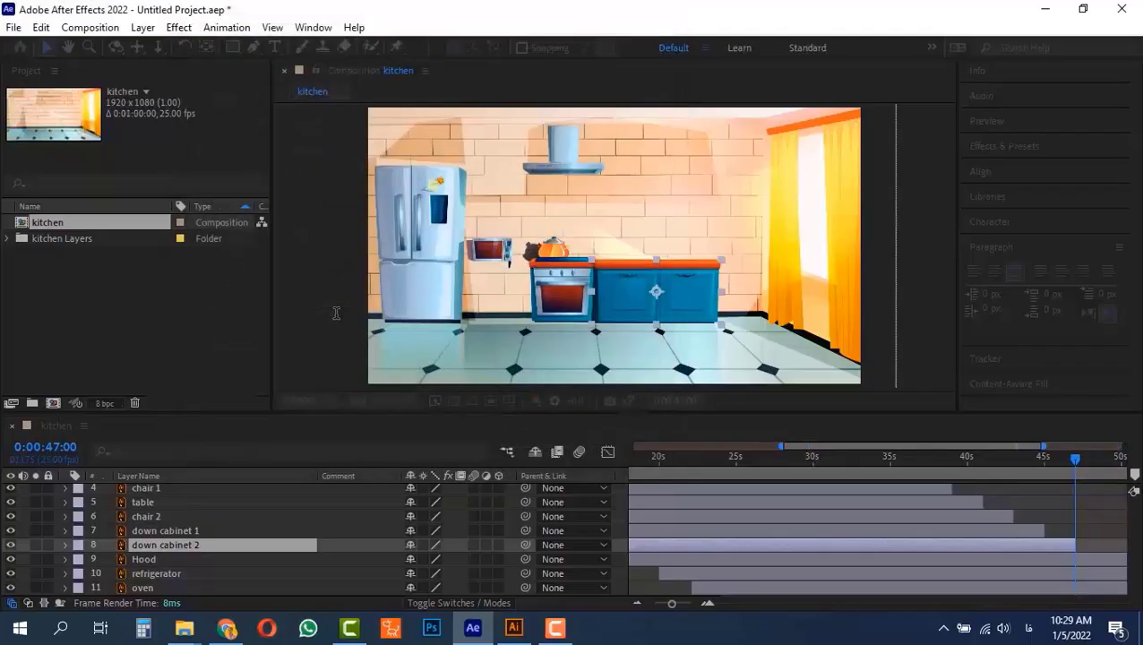
Go two seconds forward to 0:00:49:00 and trim the Hood layer's end there
drag(954, 608, 1107, 472)
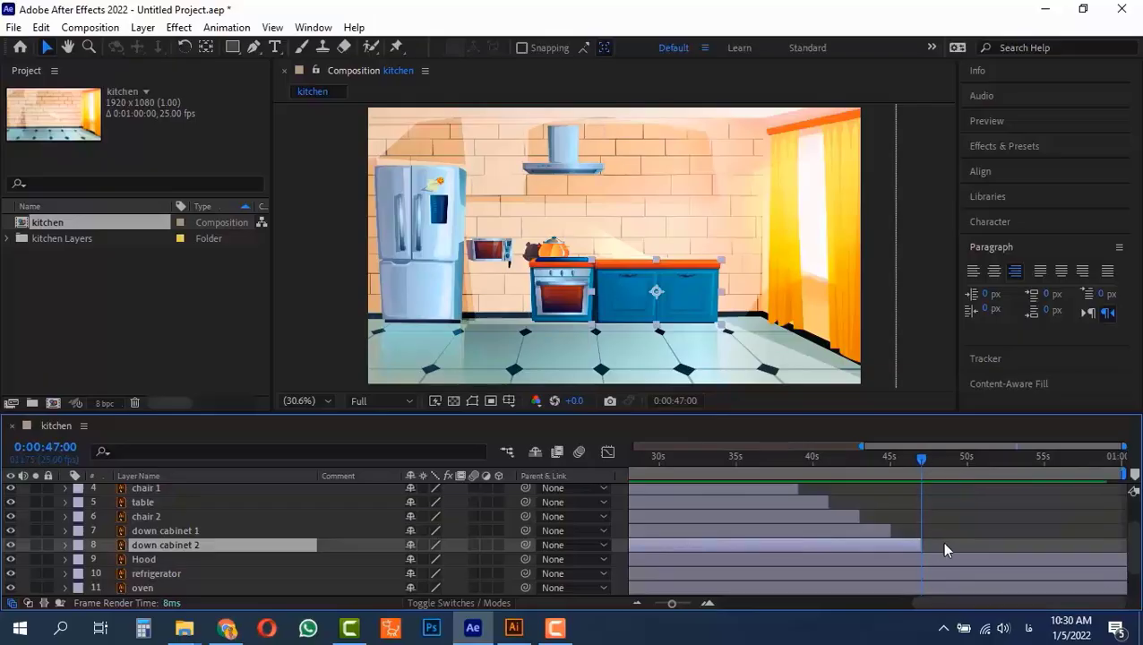
key(alt+shift+j)
text(+200)
key(Return)
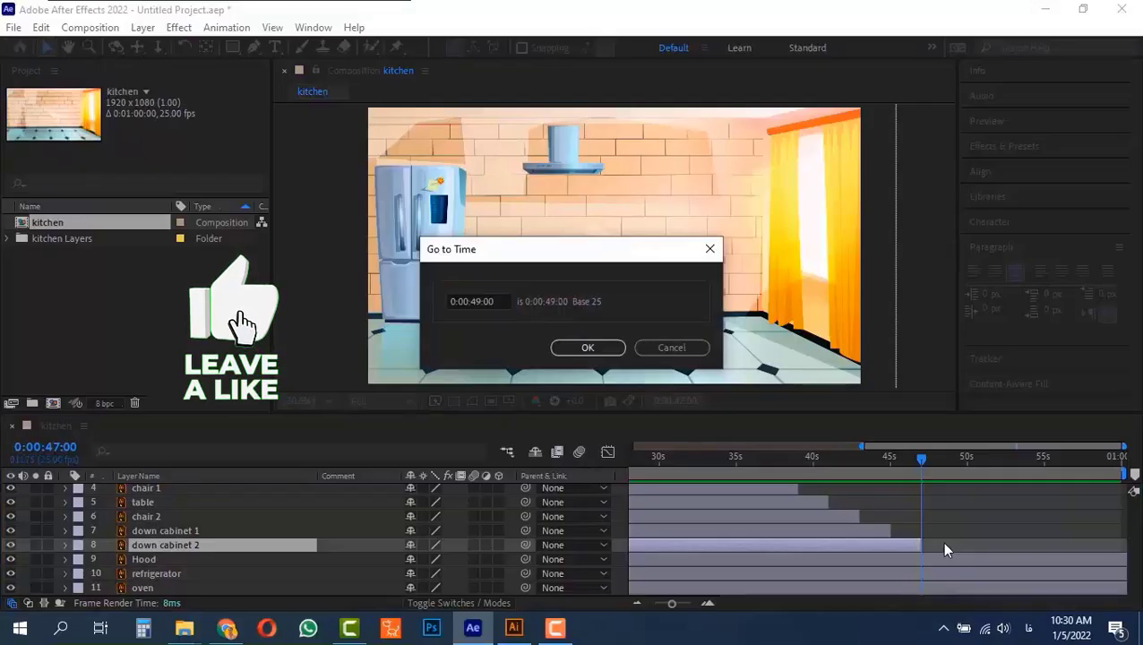
key(ctrl+Down)
key(alt+])
Advance two seconds to 0:00:51:00 and trim the refrigerator layer's end to that time
key(alt+shift+j)
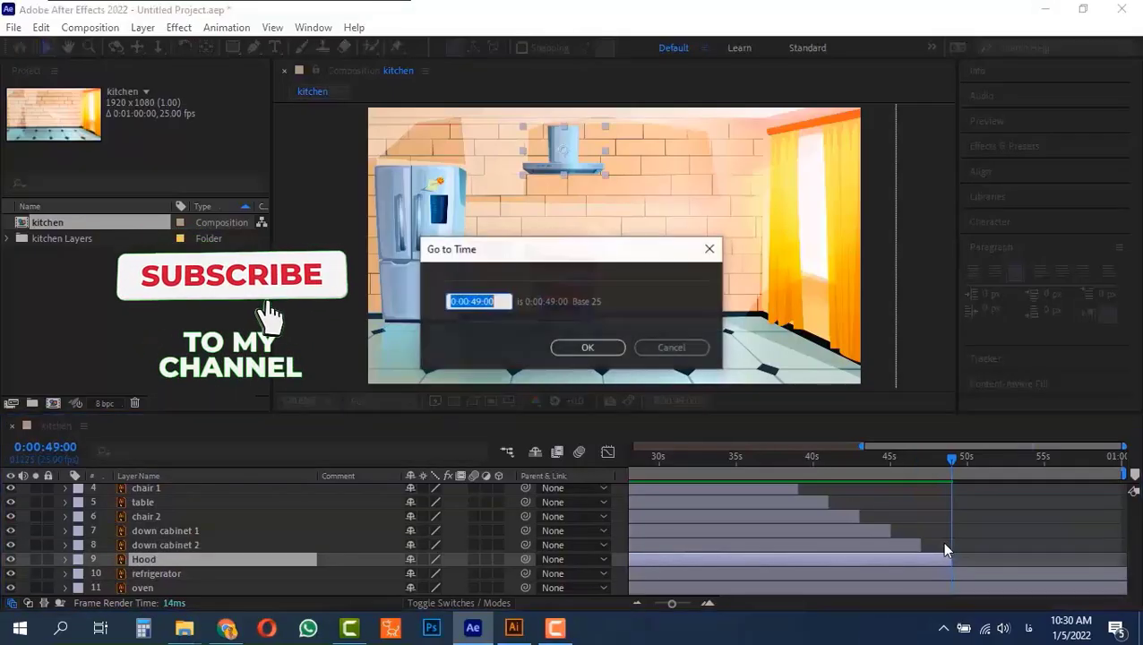
text(+200)
key(Return)
key(ctrl+Down)
key(alt+])
Go two seconds forward to 0:00:53:00 and trim the end of the oven layer there
key(alt+shift+j)
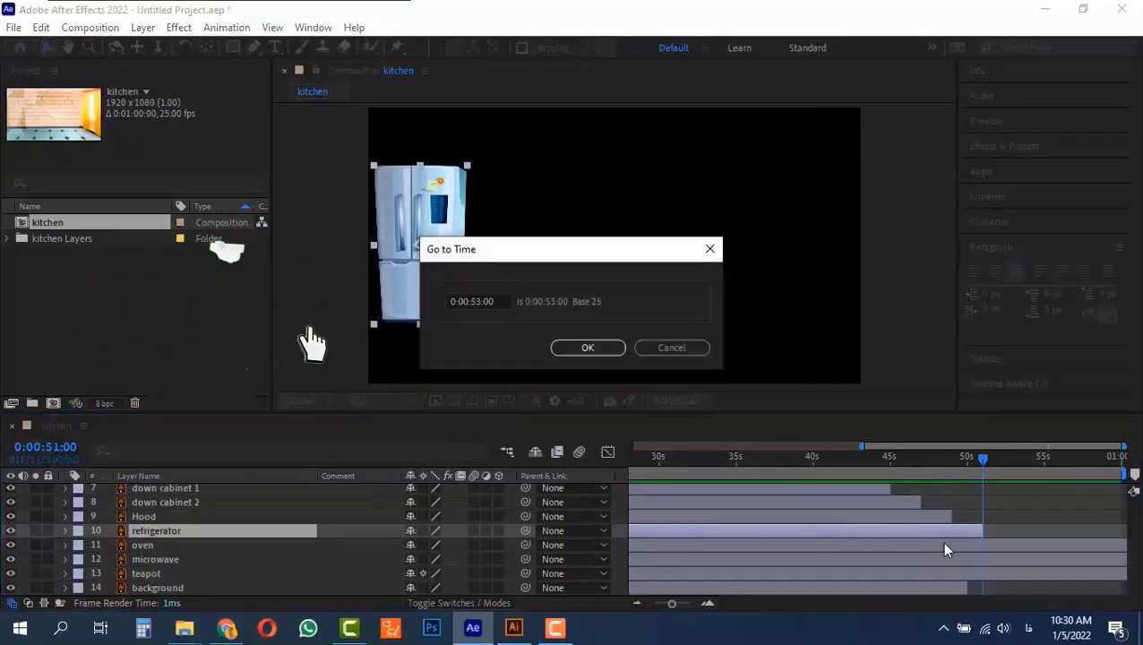
text(+200)
key(Return)
key(ctrl+Down)
key(alt+])
Advance two seconds to 0:00:55:00 and trim the end of the microwave layer at that time
key(alt+shift+j)
text(+200)
key(Return)
key(ctrl+Down)
key(alt+])
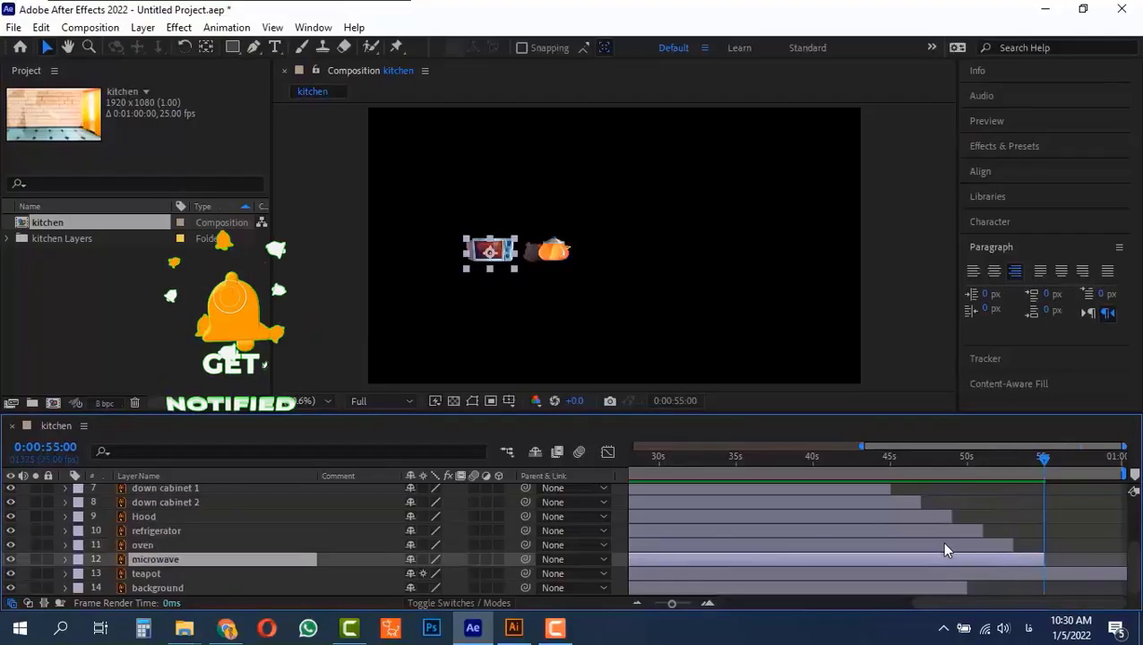
Go two seconds forward to 0:00:57:00 and trim the teapot layer's end there
key(alt+shift+j)
text(+200)
key(Return)
key(ctrl+Down)
key(alt+])
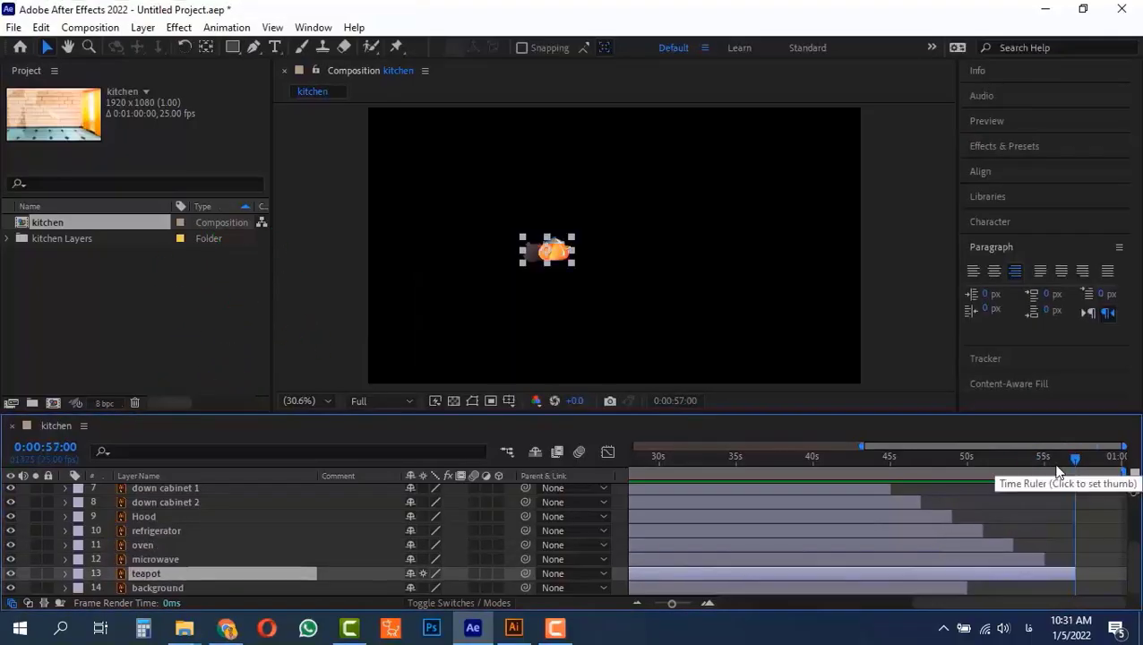
Extend the end of the background layer to 0:00:57:00, level with the end of the teapot layer
scroll(960, 502, up, 2)
scroll(963, 509, down, 2)
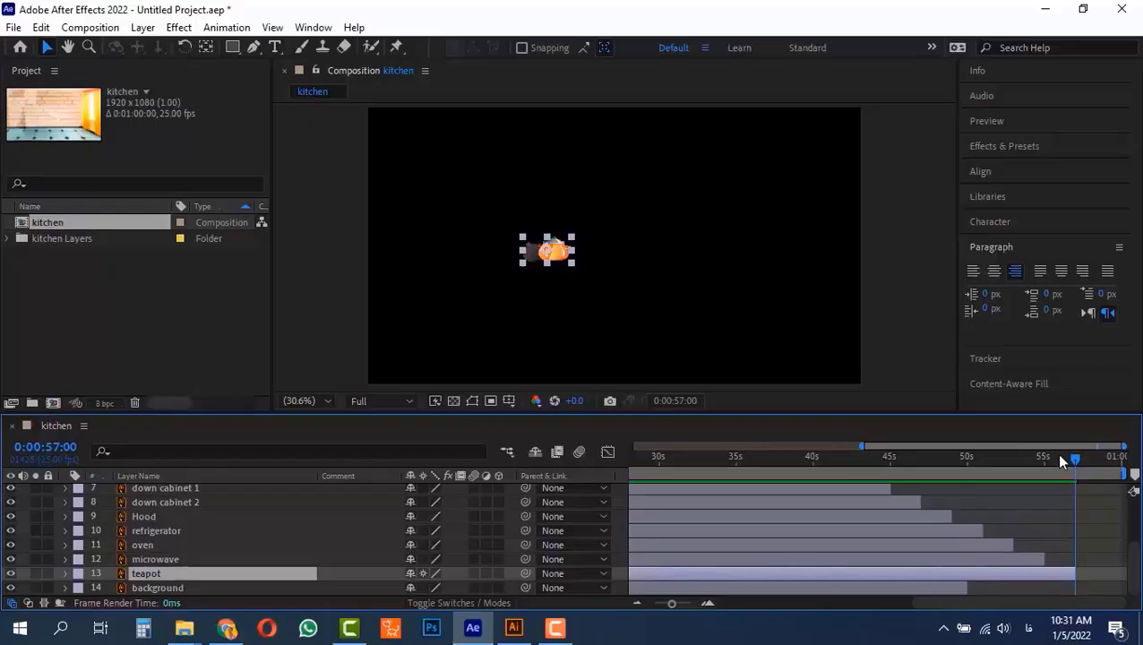
mouse_move(1059, 455)
mouse_down()
mouse_move(956, 463)
mouse_move(1054, 466)
mouse_move(1040, 464)
mouse_up()
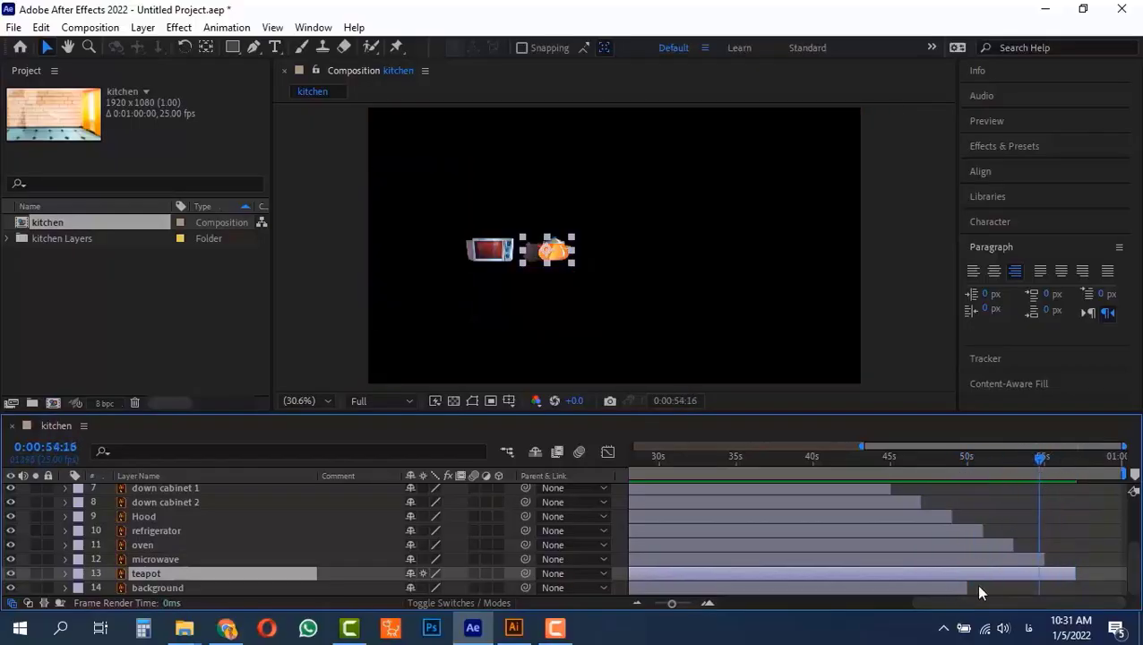
mouse_move(995, 464)
mouse_down()
mouse_move(956, 472)
mouse_move(1008, 475)
mouse_up()
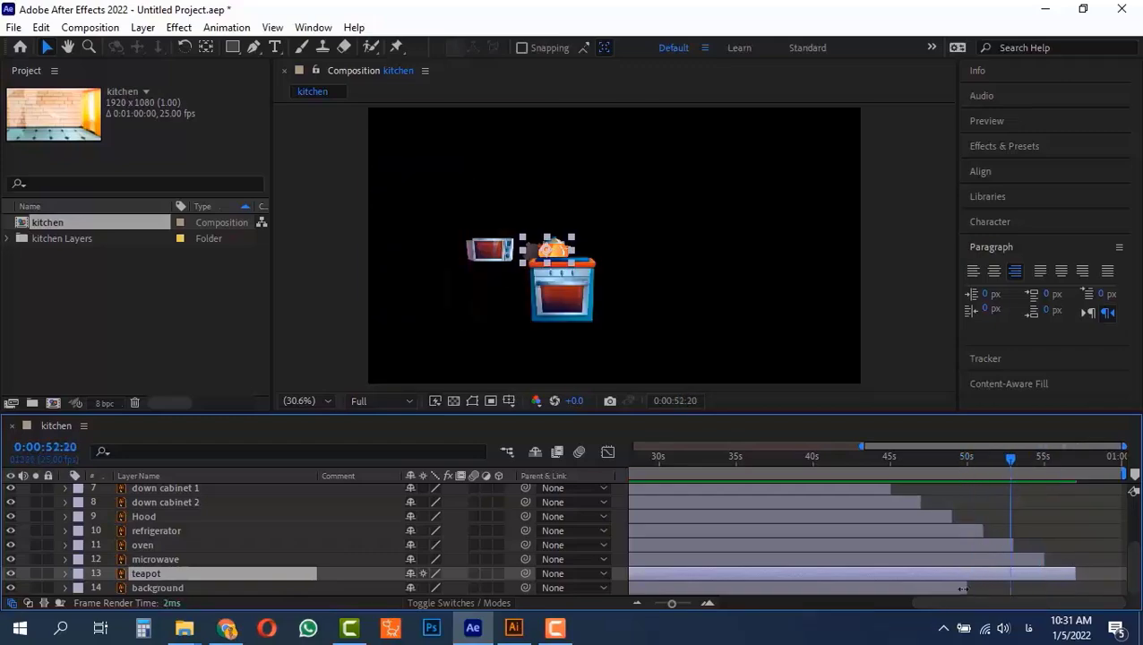
mouse_move(963, 589)
mouse_down()
mouse_move(1064, 593)
mouse_move(957, 594)
mouse_up()
drag(1028, 455, 1068, 460)
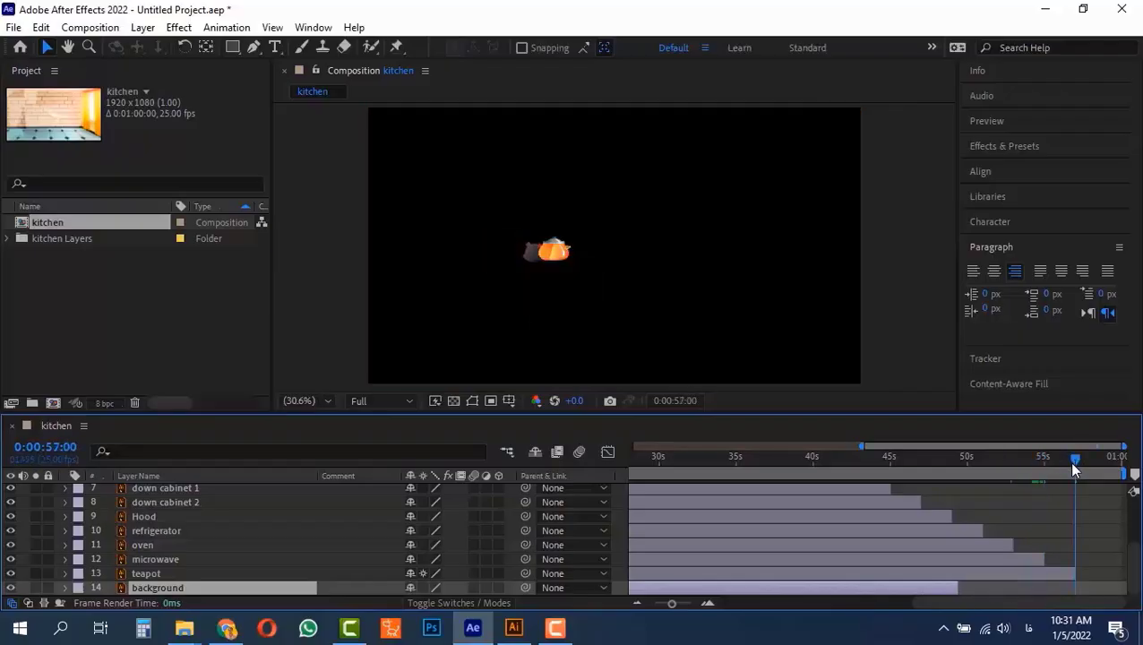
key(alt+bracketright)
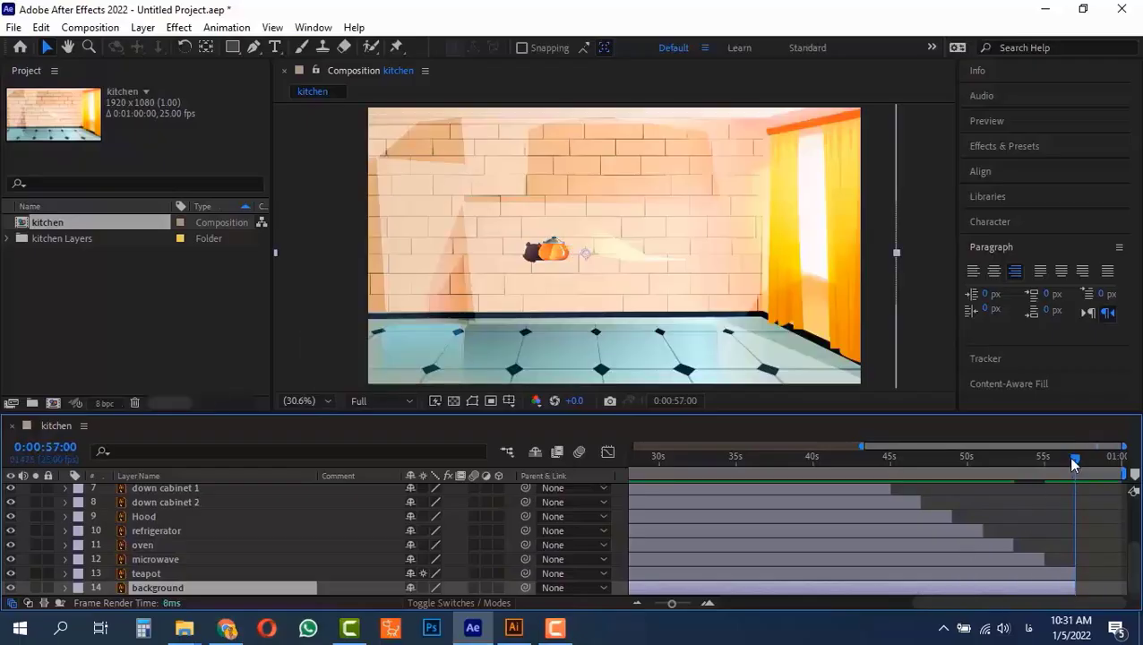
Set the end of the work area to the current time, 0:00:57:00, where the last layers finish
drag(1071, 459, 1071, 487)
scroll(1101, 528, up, 3)
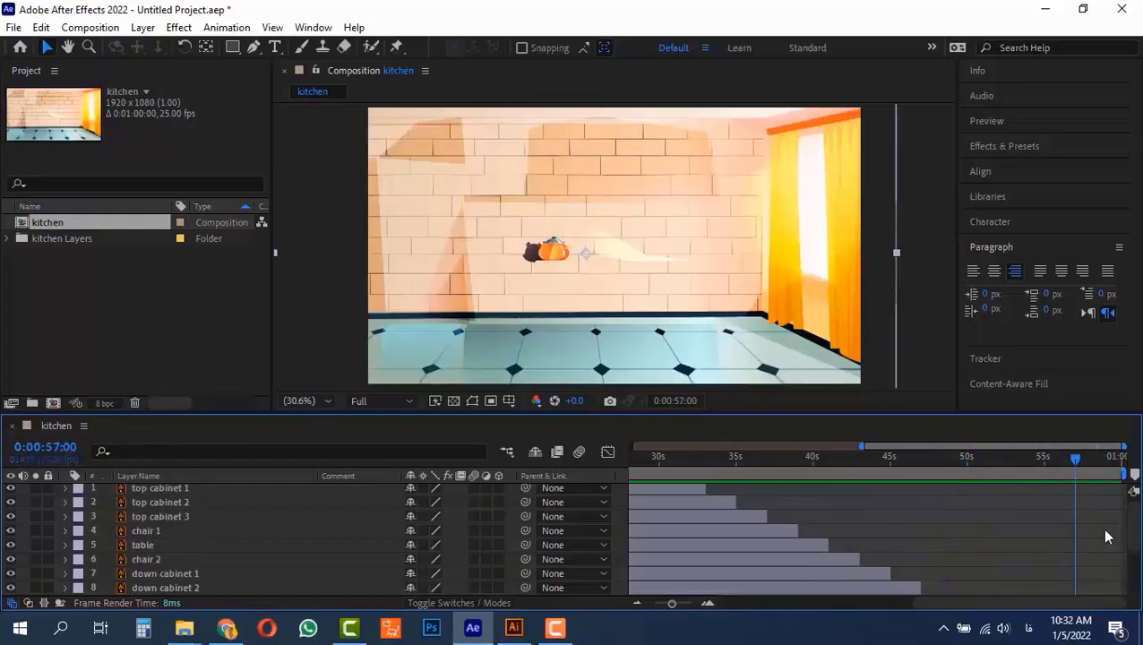
scroll(1099, 564, down, 3)
drag(1075, 472, 1122, 475)
key(n)
click(1075, 464)
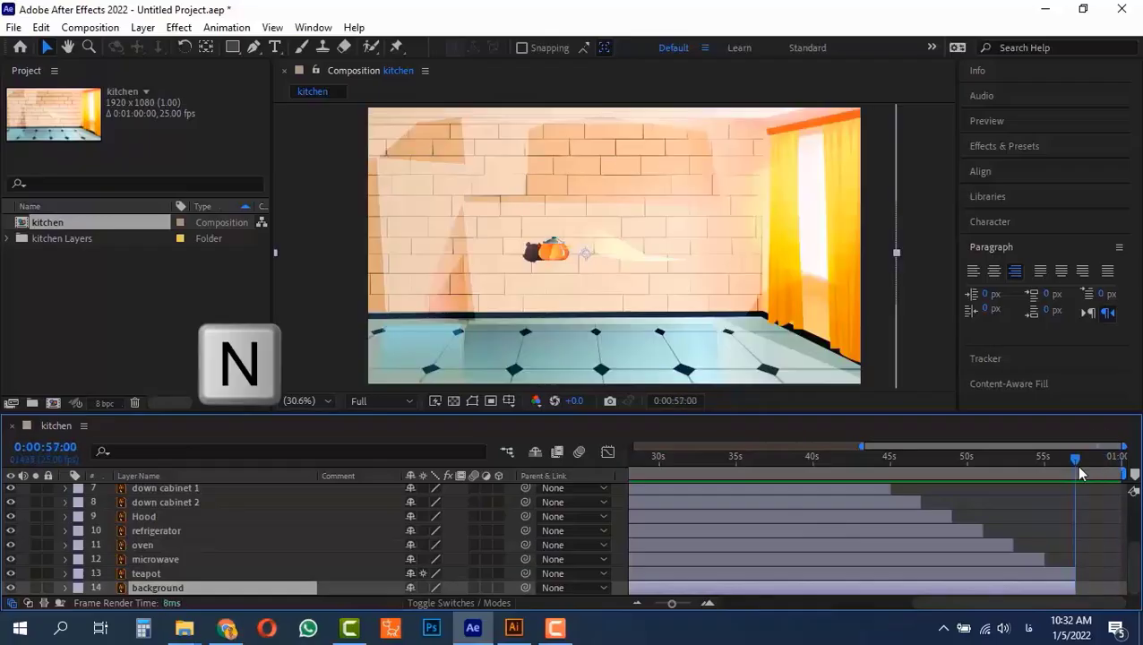
Trim the kitchen composition to its work area
scroll(1078, 513, up, 3)
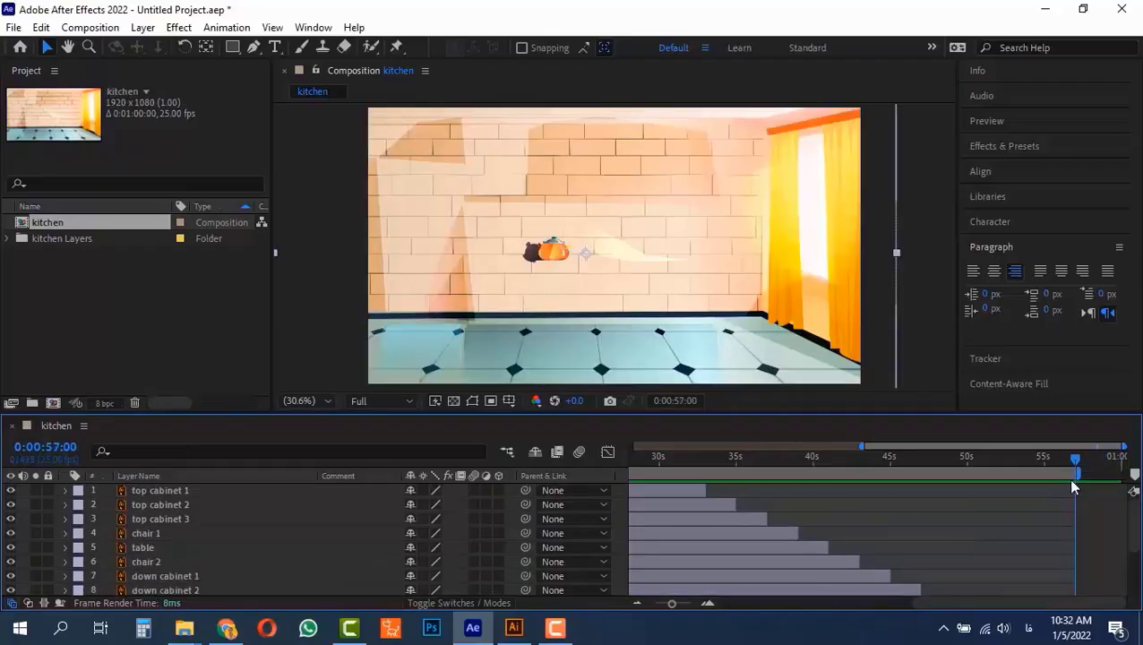
right_click(1032, 476)
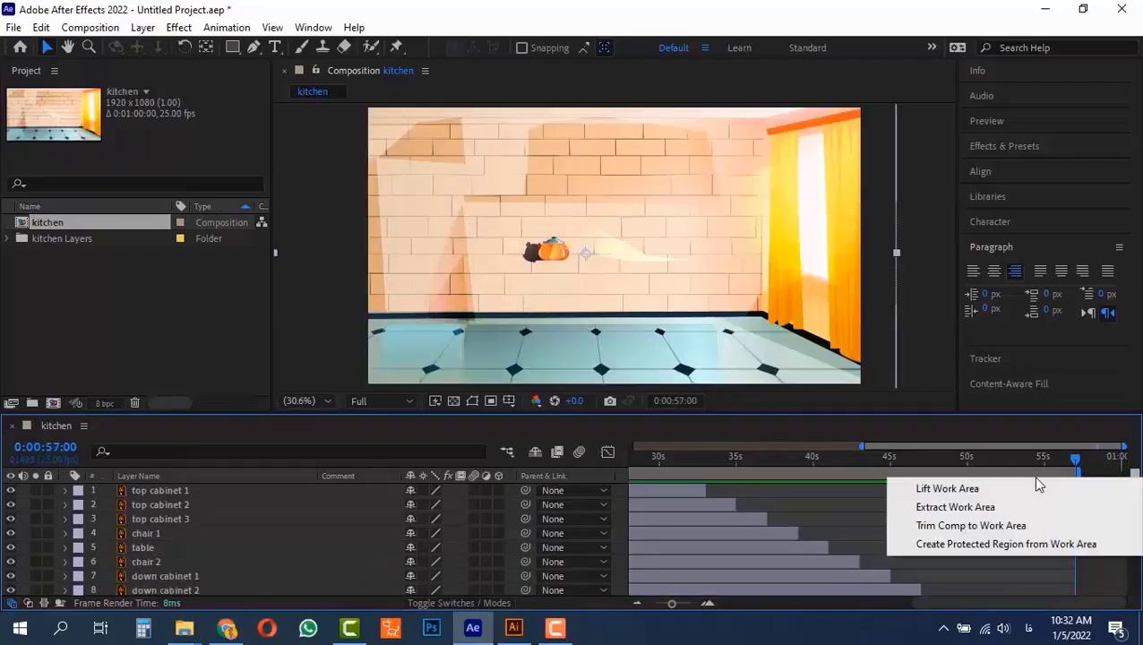
click(950, 527)
scroll(1042, 549, down, 3)
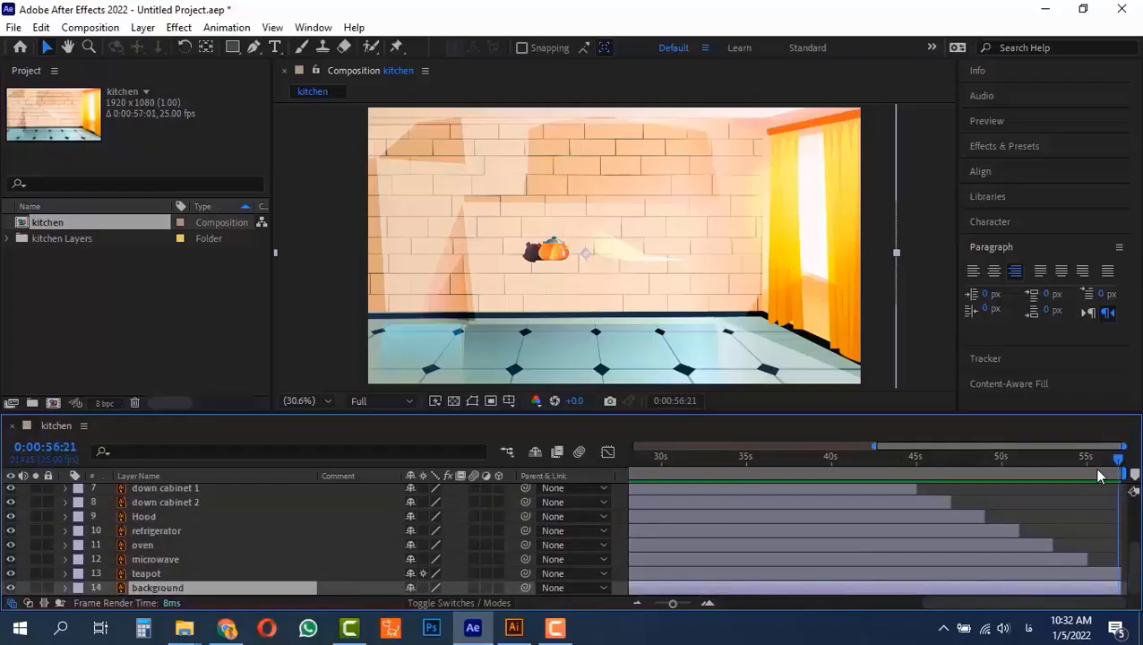
Return to 0:00:00:00 and preview the composition to check the timed entrances and exits of the layers
drag(1118, 463, 674, 510)
drag(1007, 606, 770, 602)
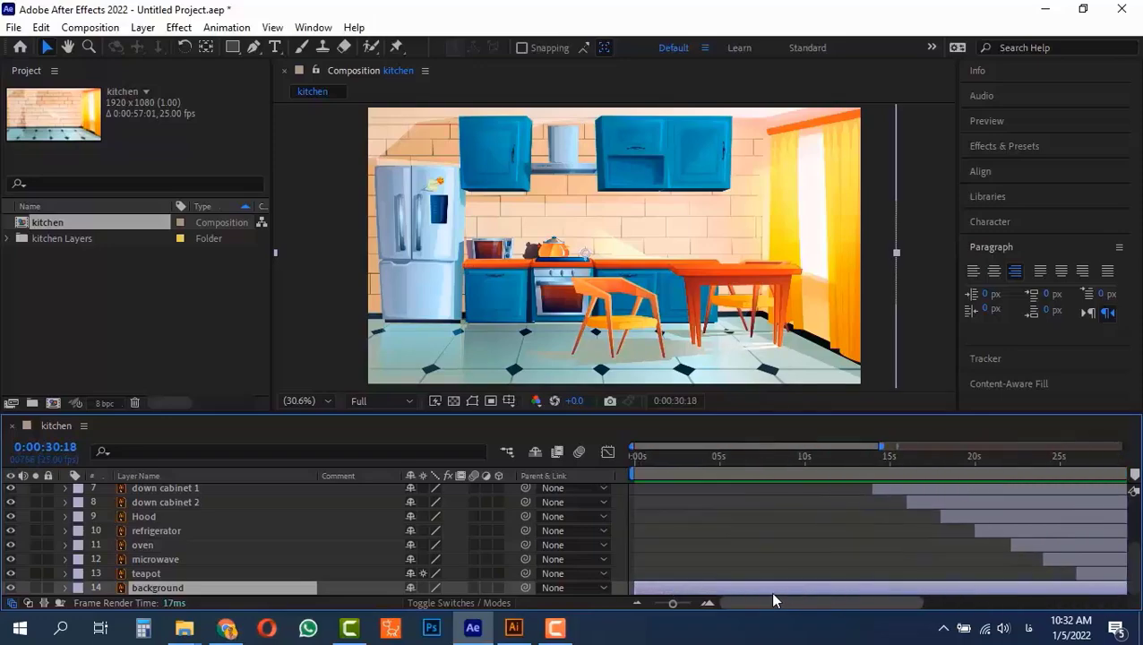
scroll(757, 540, up, 3)
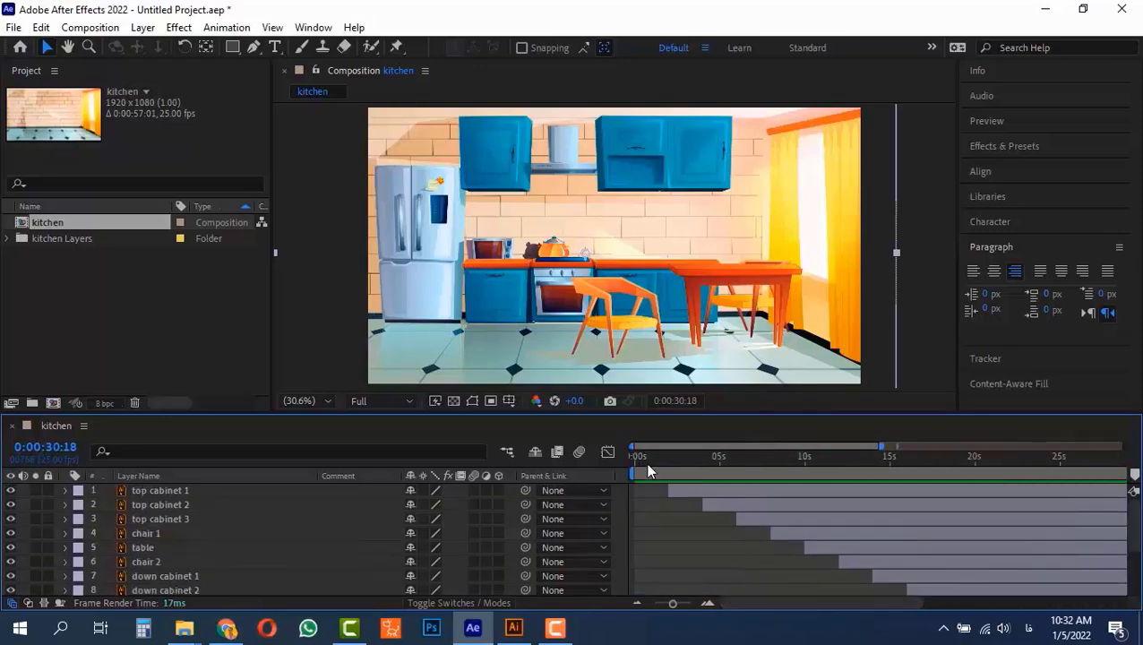
drag(646, 460, 574, 451)
key(space)
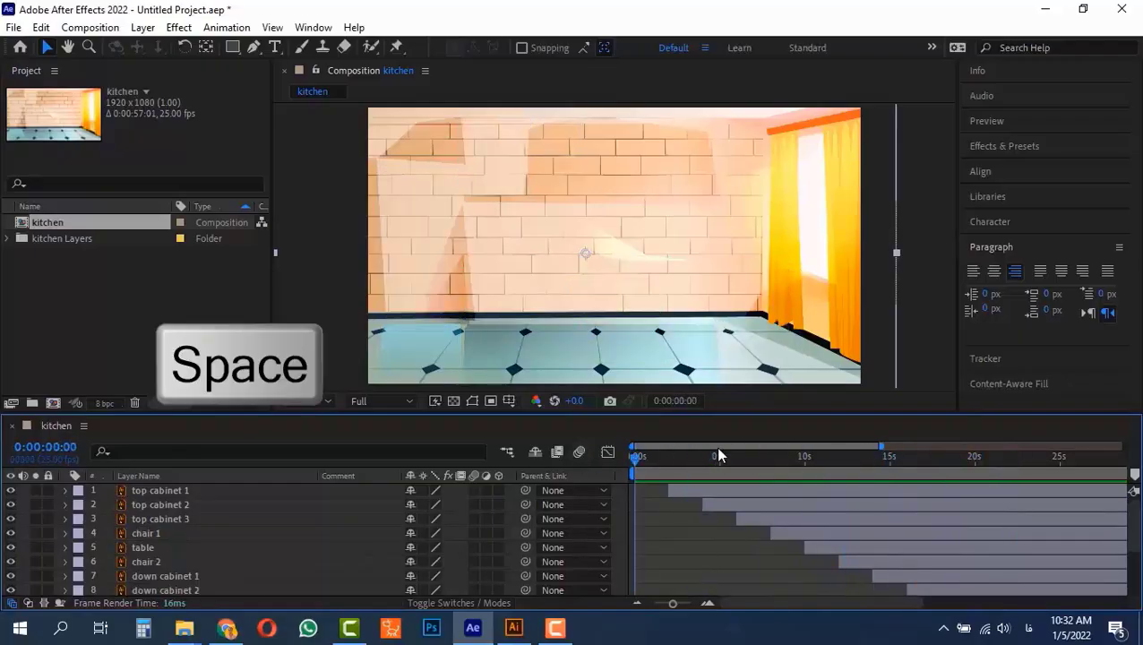